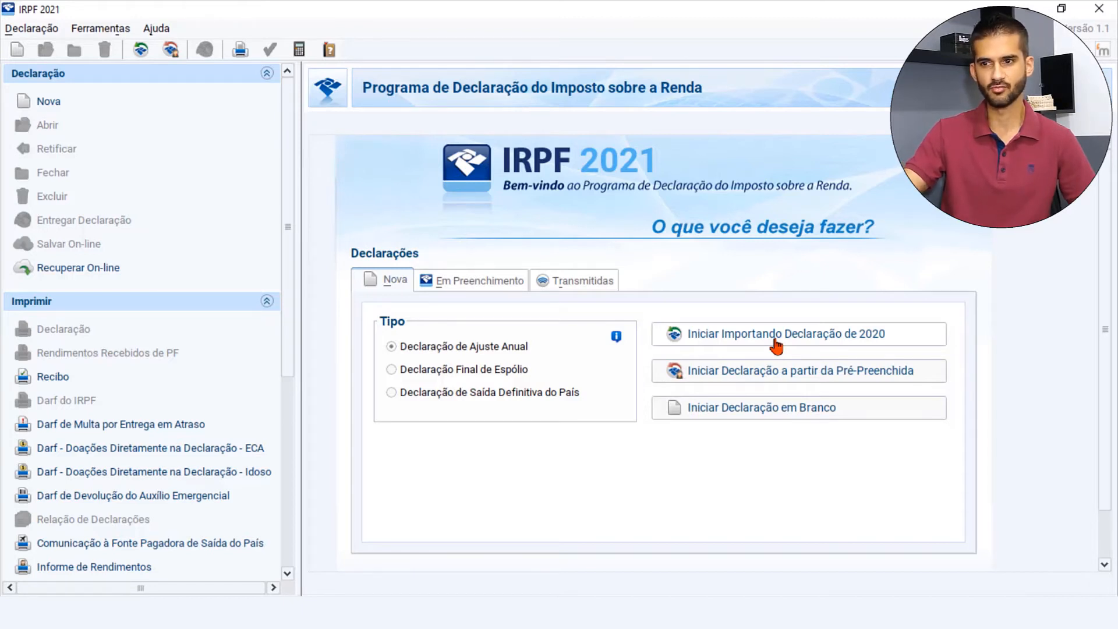
# - Create a blank annual adjustment declaration for the taxpayer's CPF and full name
pyautogui.click(772, 416)
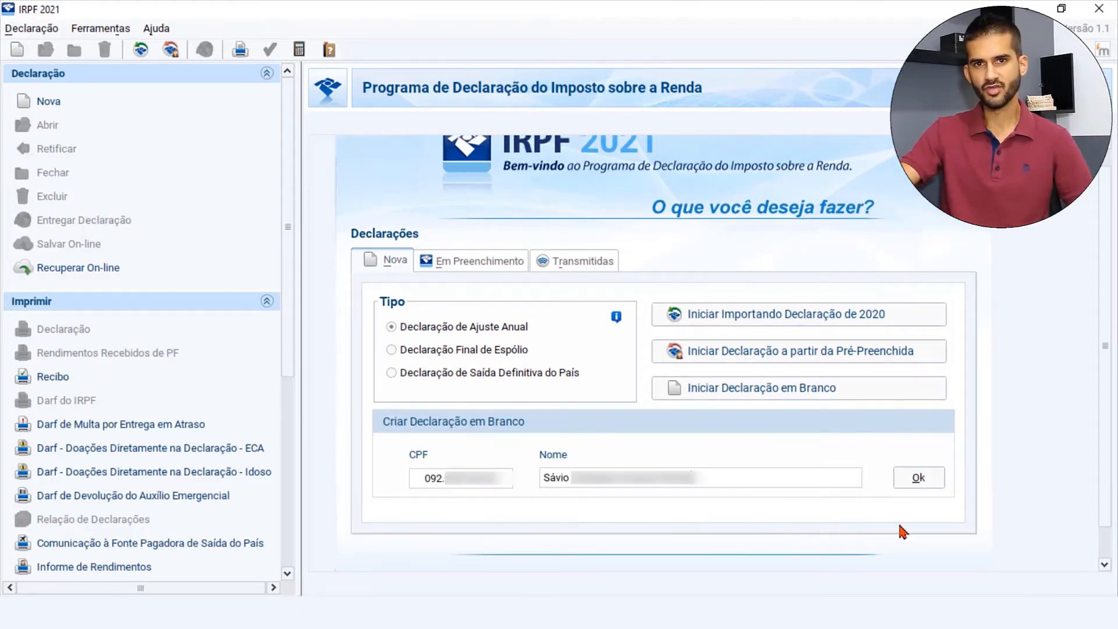
pyautogui.click(920, 478)
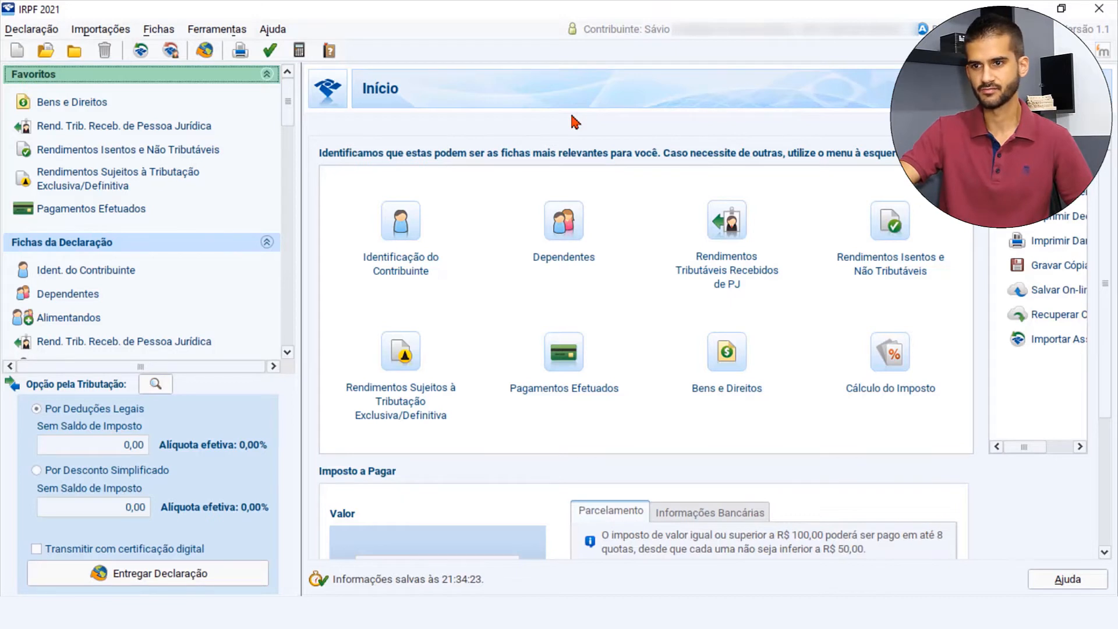
# - Add a new Bens e Direitos entry with the code 73 - Fundo de Investimento Imobiliário
pyautogui.click(72, 103)
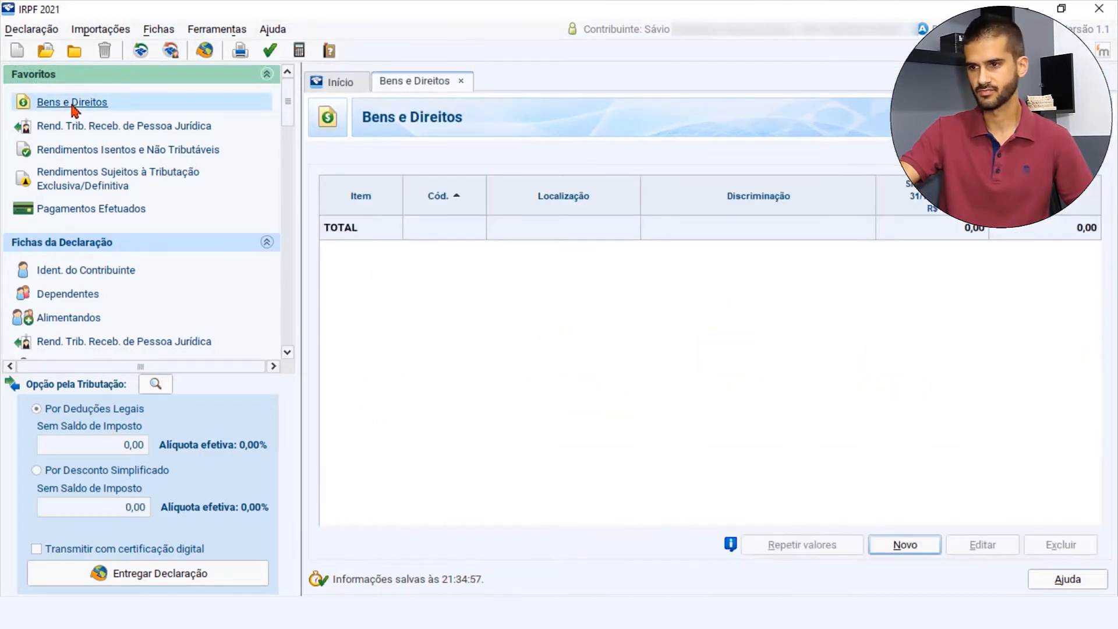
pyautogui.click(912, 547)
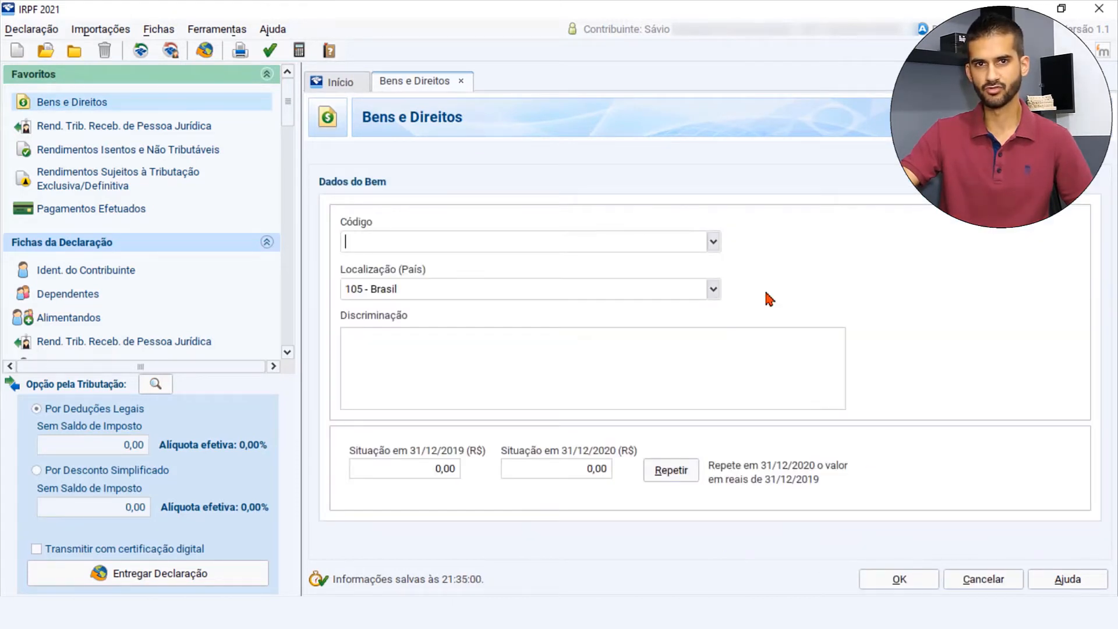
pyautogui.click(599, 243)
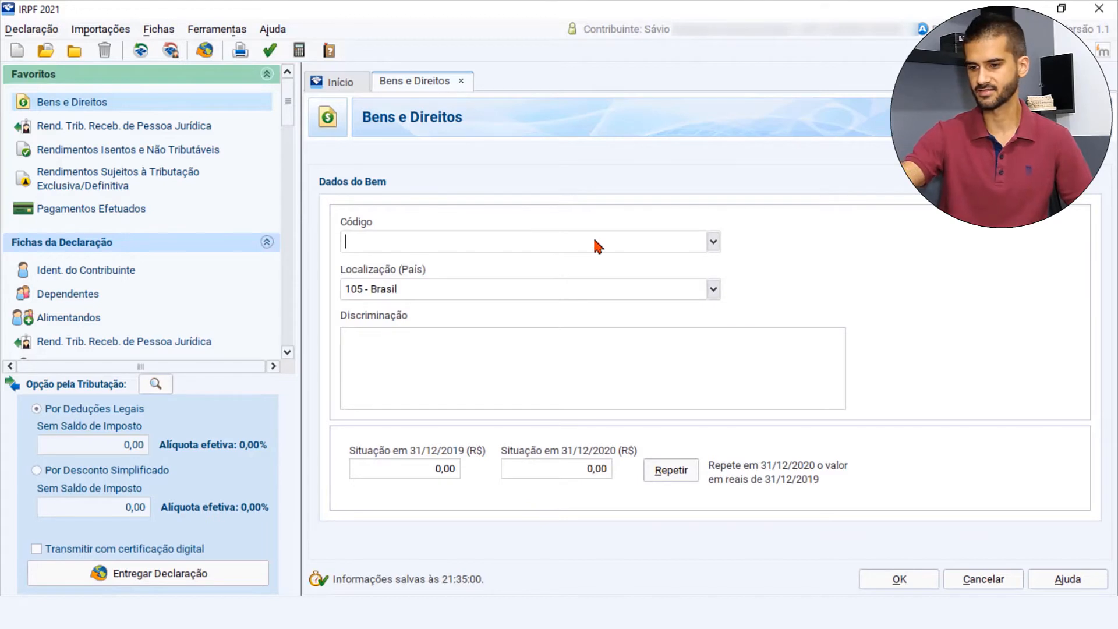
pyautogui.write('73')
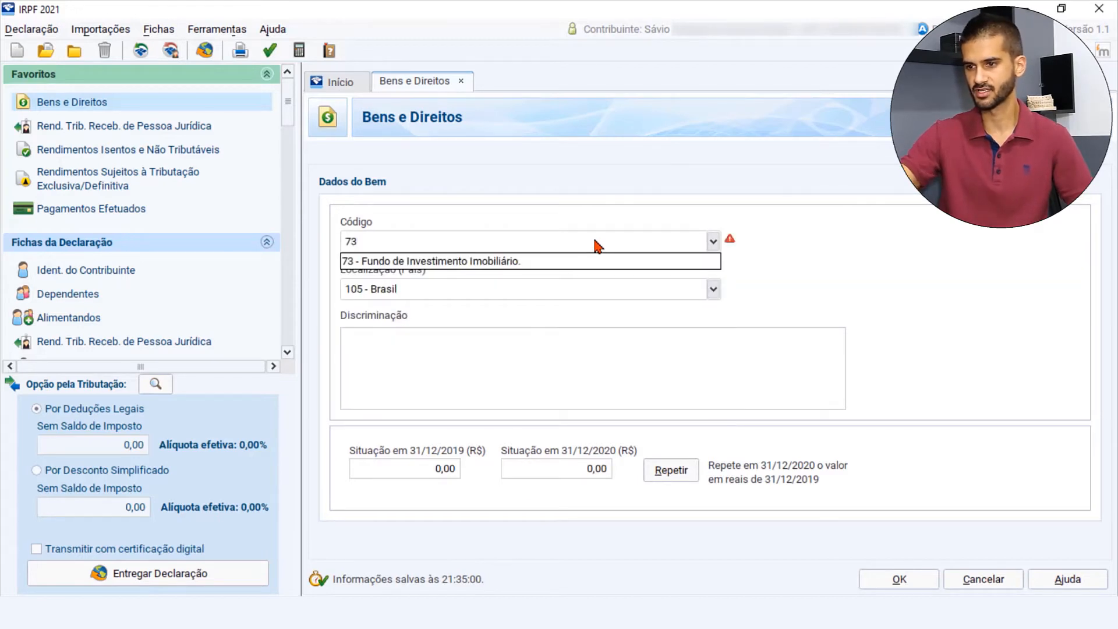
pyautogui.click(524, 264)
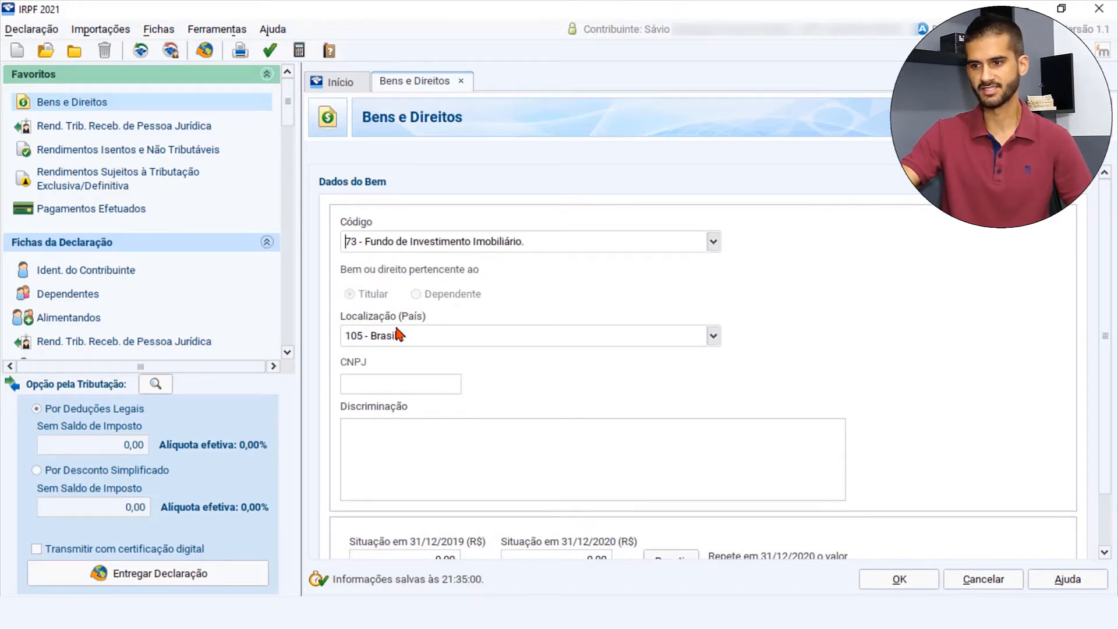
# - Switch to the Status Invest website in the browser to look up the fund's CNPJ and open the MXRF11 page
pyautogui.click(415, 384)
pyautogui.hotkey('ctrl', 'v')
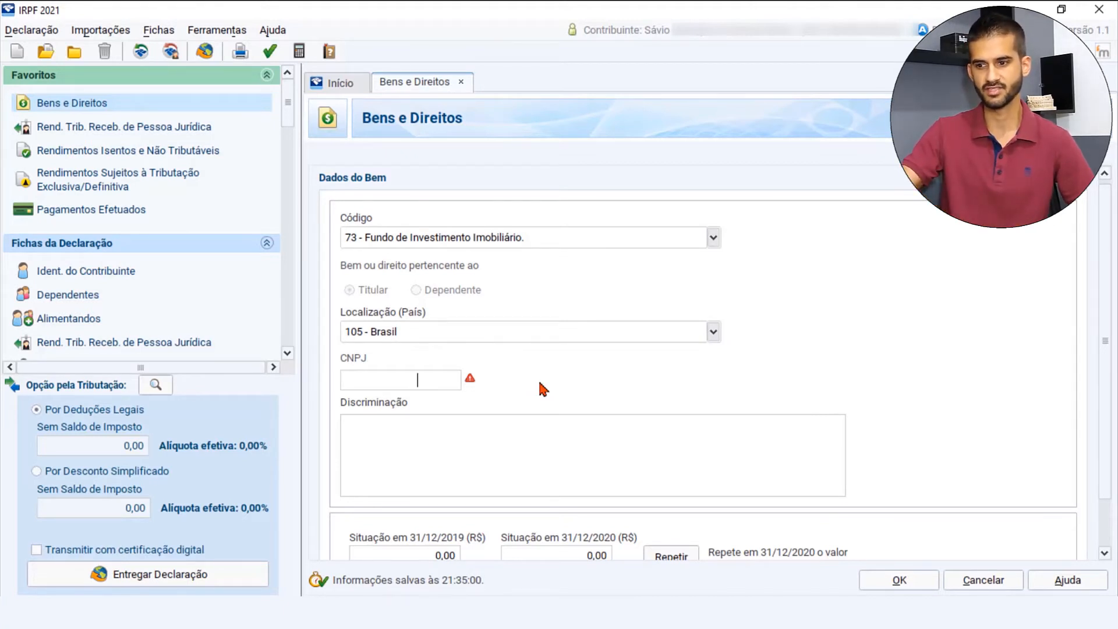
pyautogui.click(446, 611)
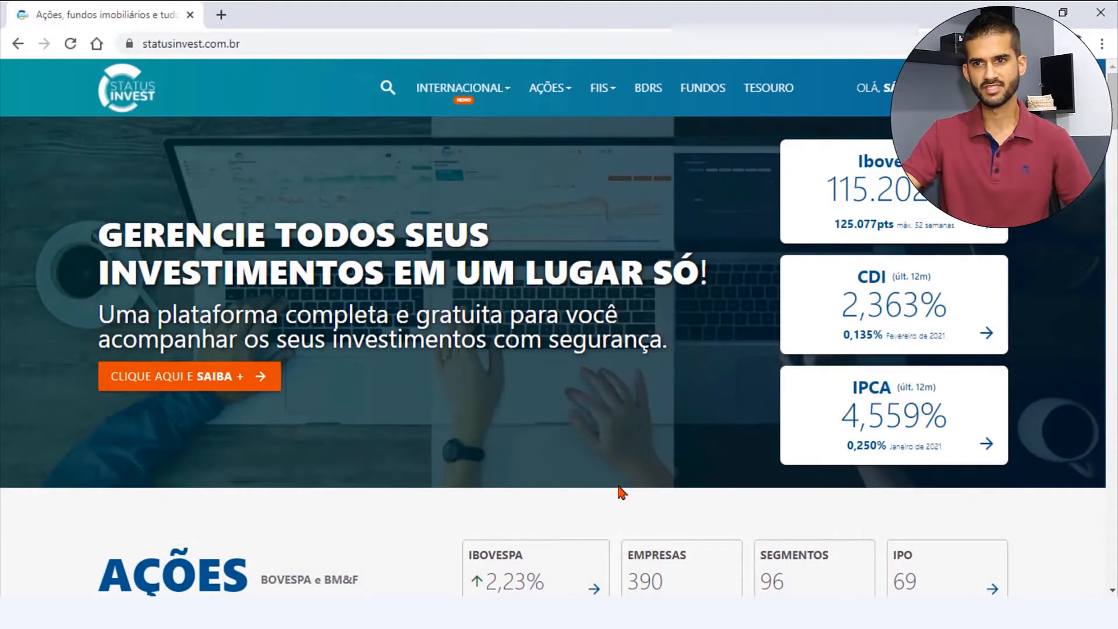
pyautogui.click(387, 88)
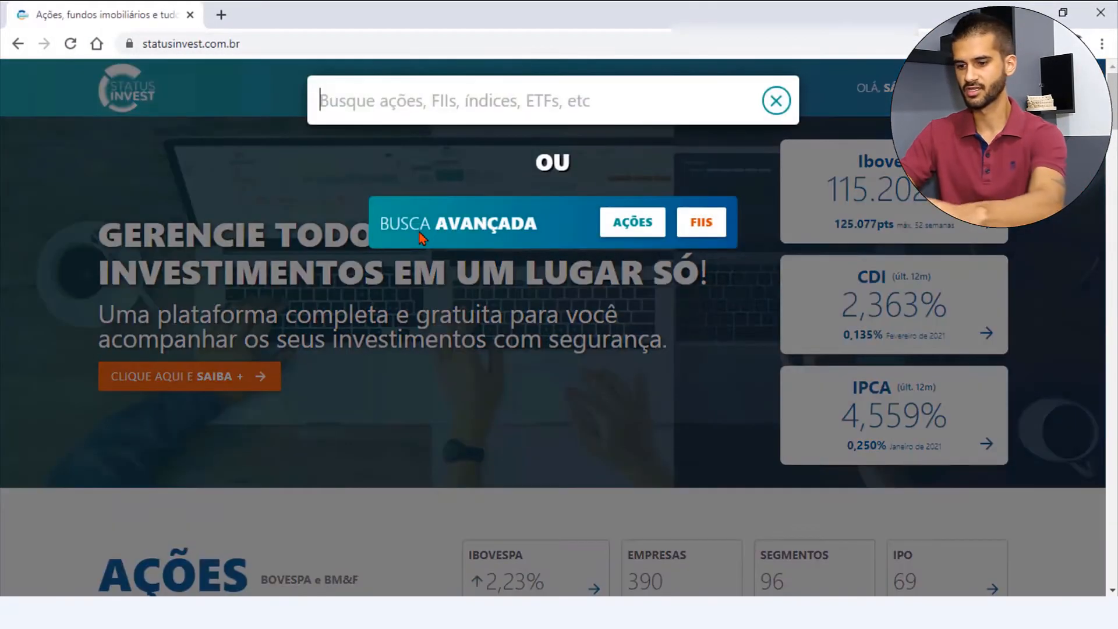
pyautogui.write('mxrf11')
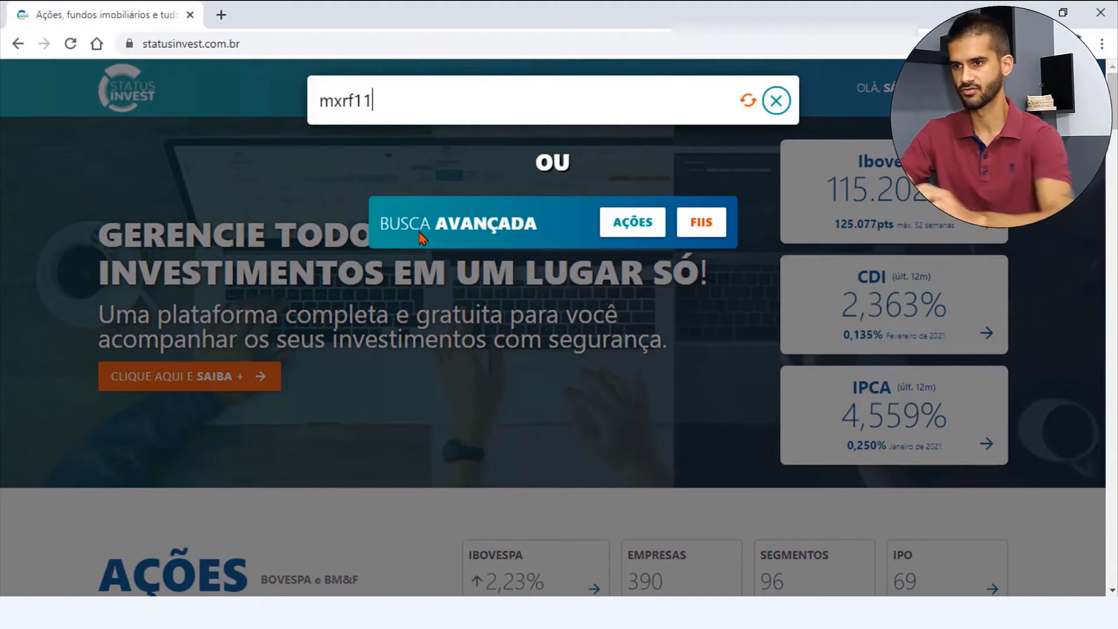
pyautogui.click(457, 160)
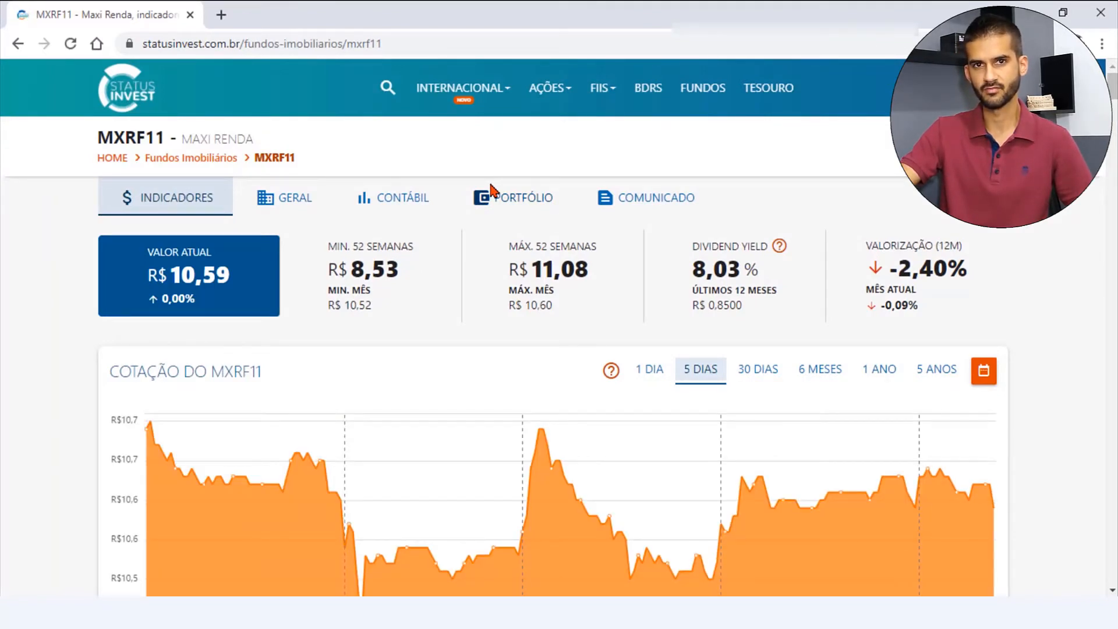
# - Copy the CNPJ from the MXRF11 general information and paste it into the asset's CNPJ field in IRPF 2021
pyautogui.scroll(-5, 491, 189)
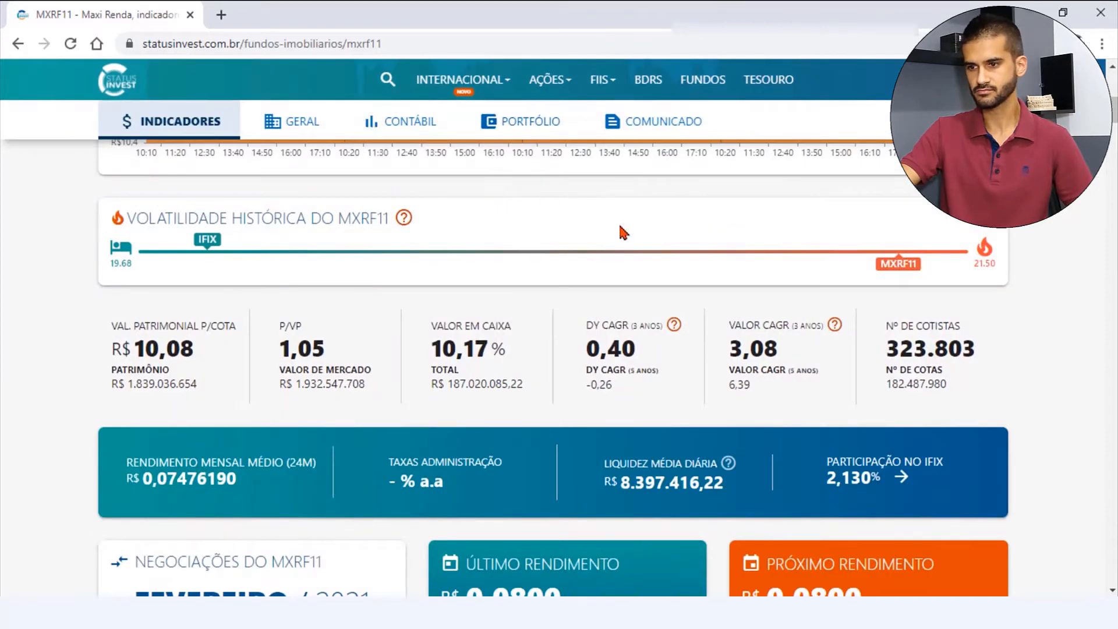
pyautogui.scroll(5, 799, 269)
pyautogui.scroll(-20, 739, 252)
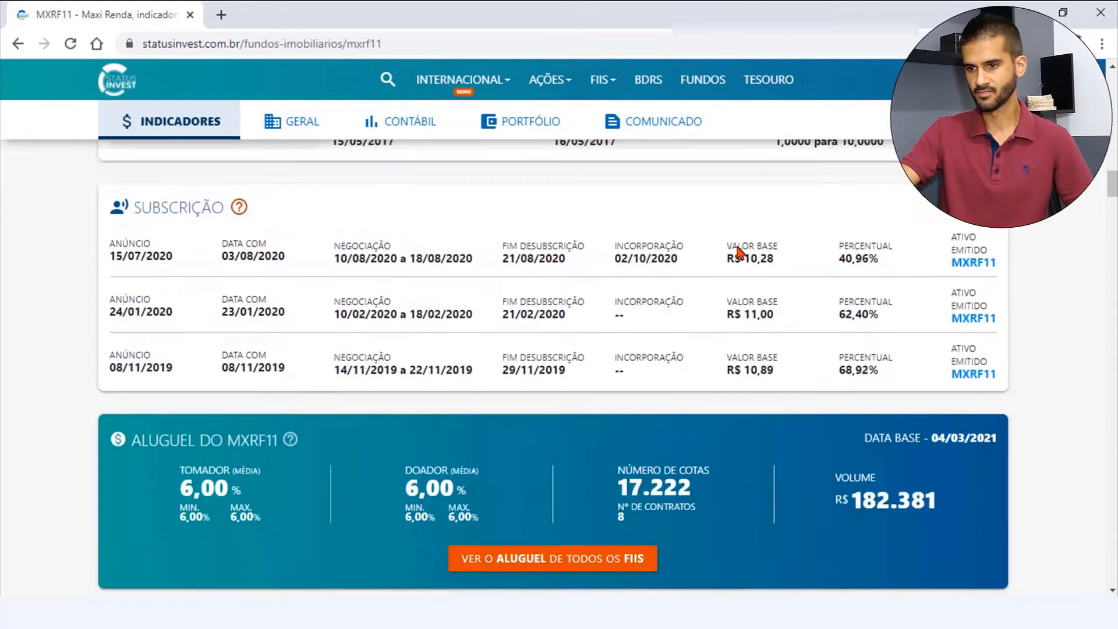
pyautogui.scroll(-8, 739, 251)
pyautogui.scroll(4, 738, 254)
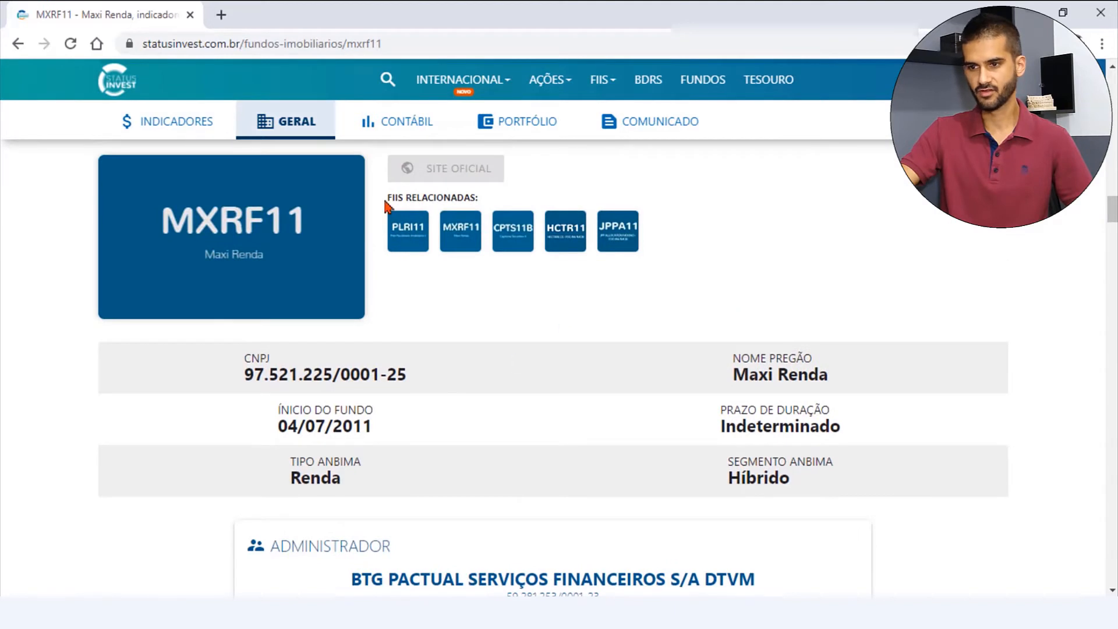
pyautogui.moveTo(413, 382)
pyautogui.mouseDown()
pyautogui.moveTo(244, 388)
pyautogui.moveTo(412, 379)
pyautogui.mouseUp()
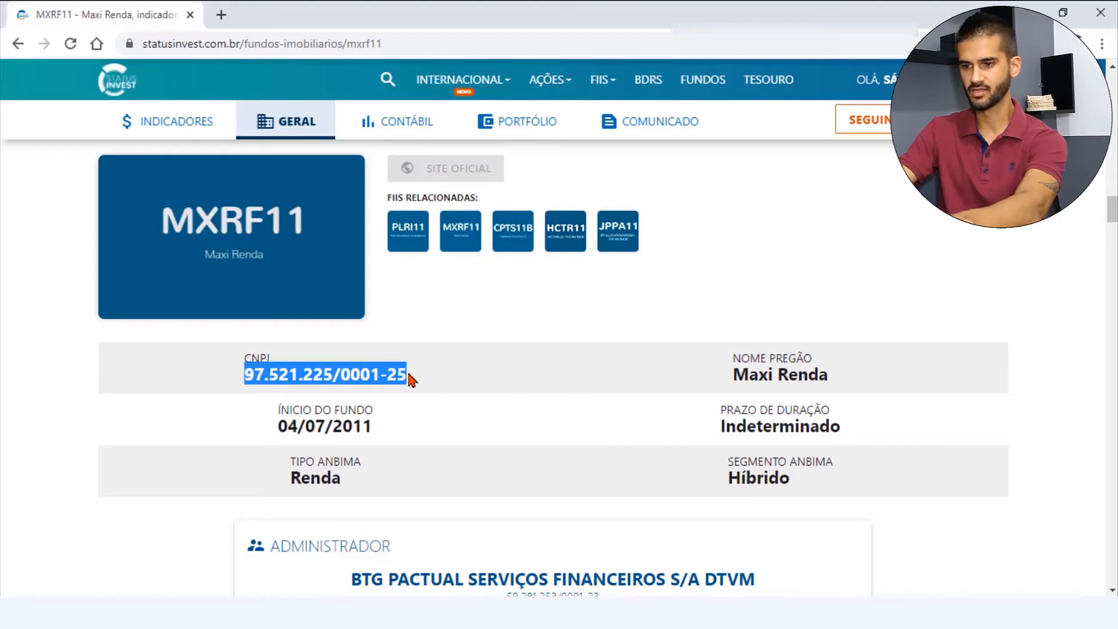
pyautogui.hotkey('alt', 'Tab')
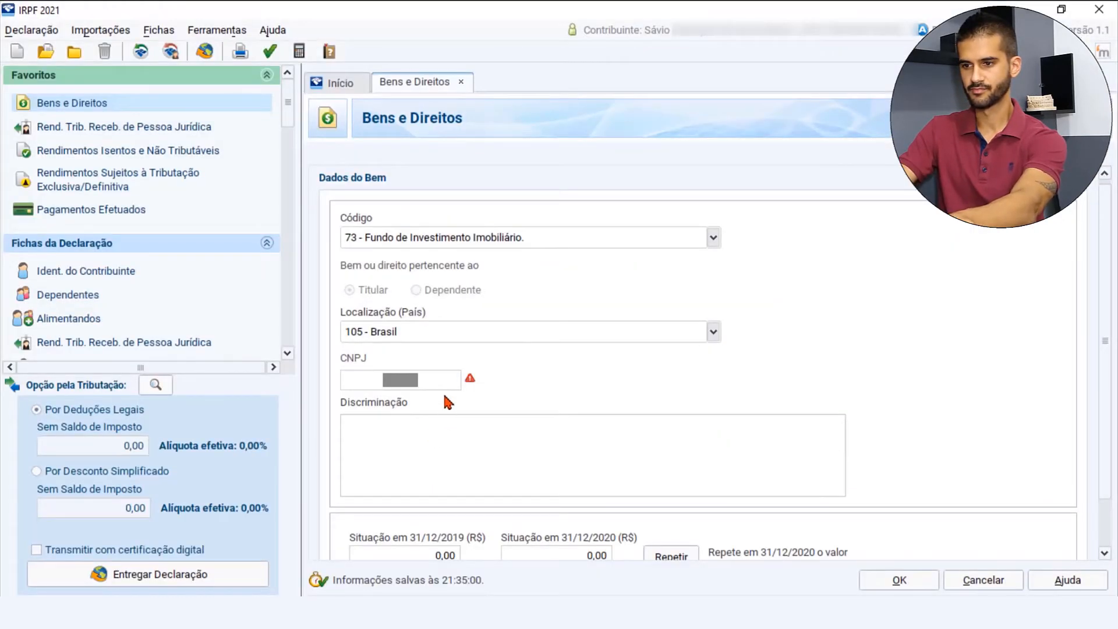
pyautogui.hotkey('ctrl', 'v')
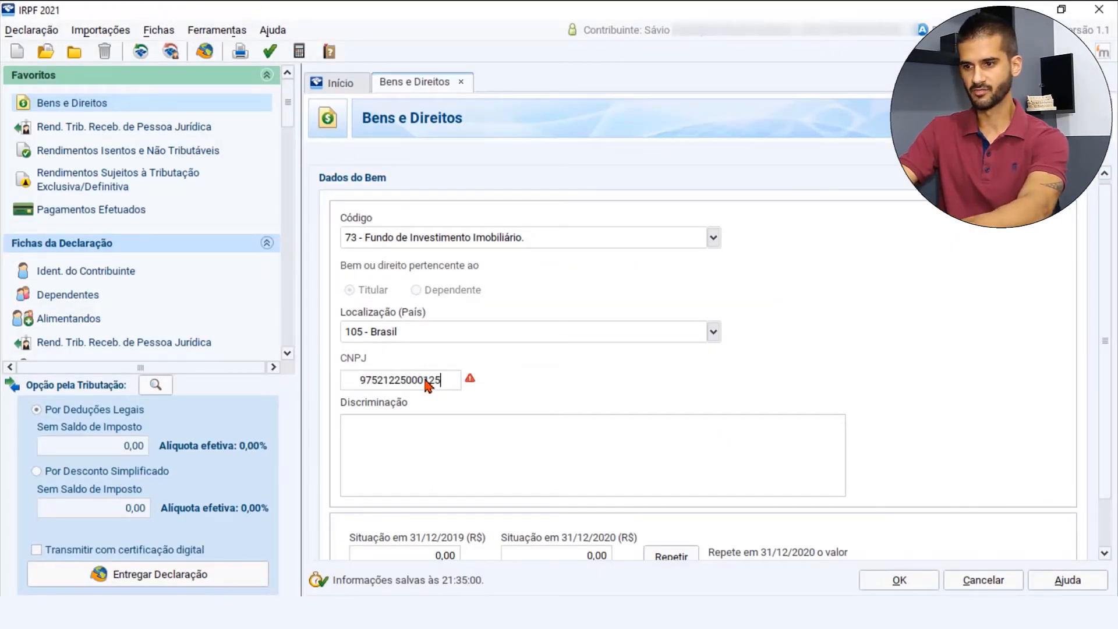
# - Begin the asset's Discriminação text with "10 cotas do FII MXRF11 -"
pyautogui.click(418, 426)
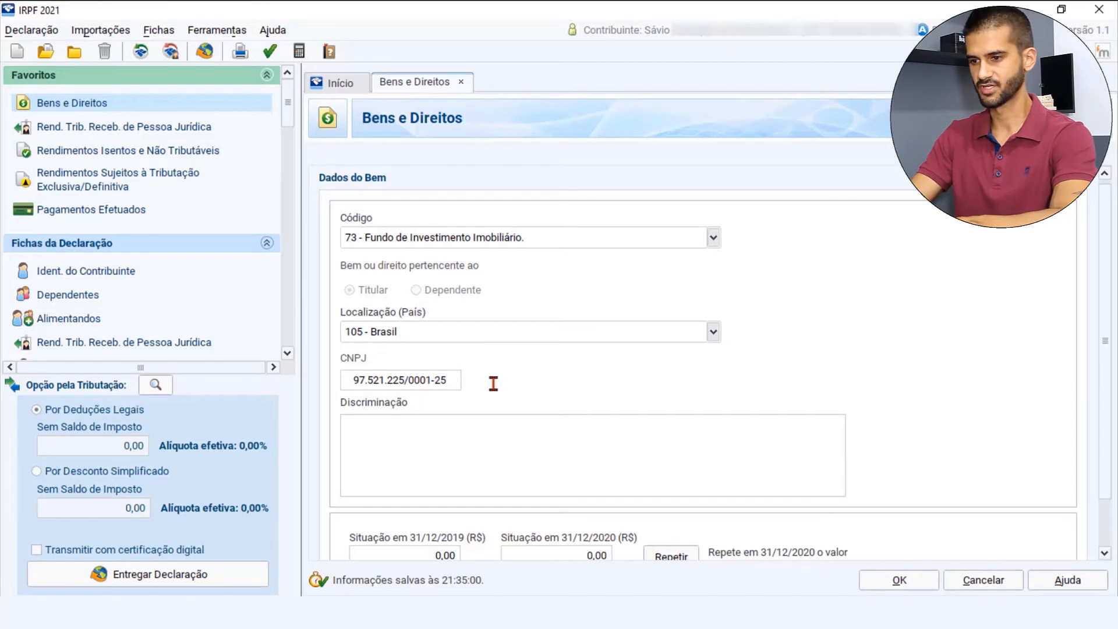
pyautogui.write('10 cotas')
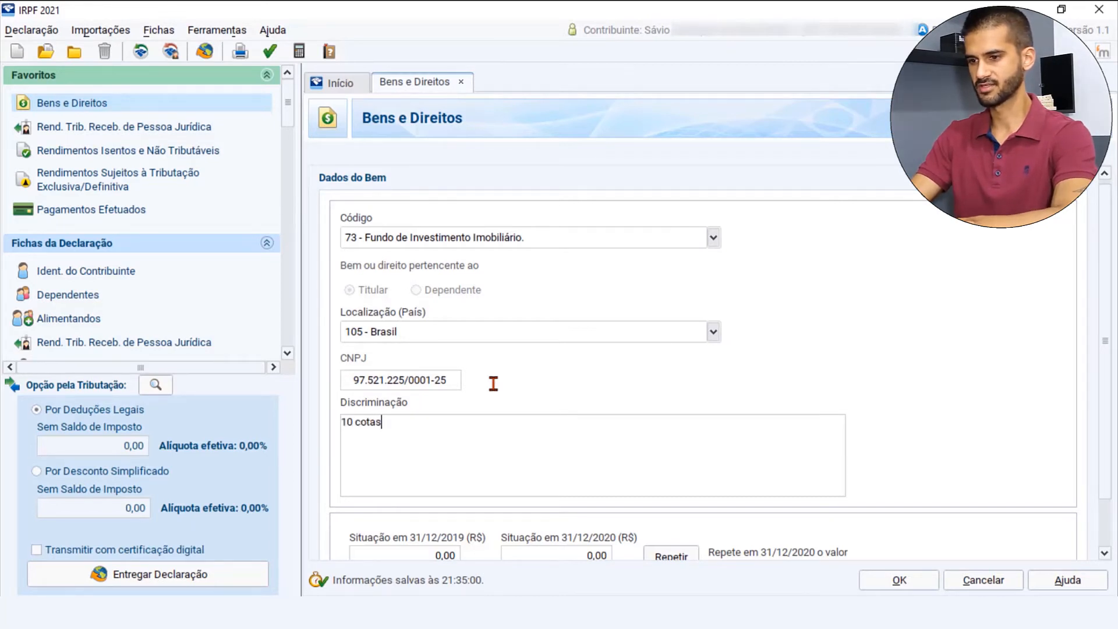
pyautogui.write(' do FF')
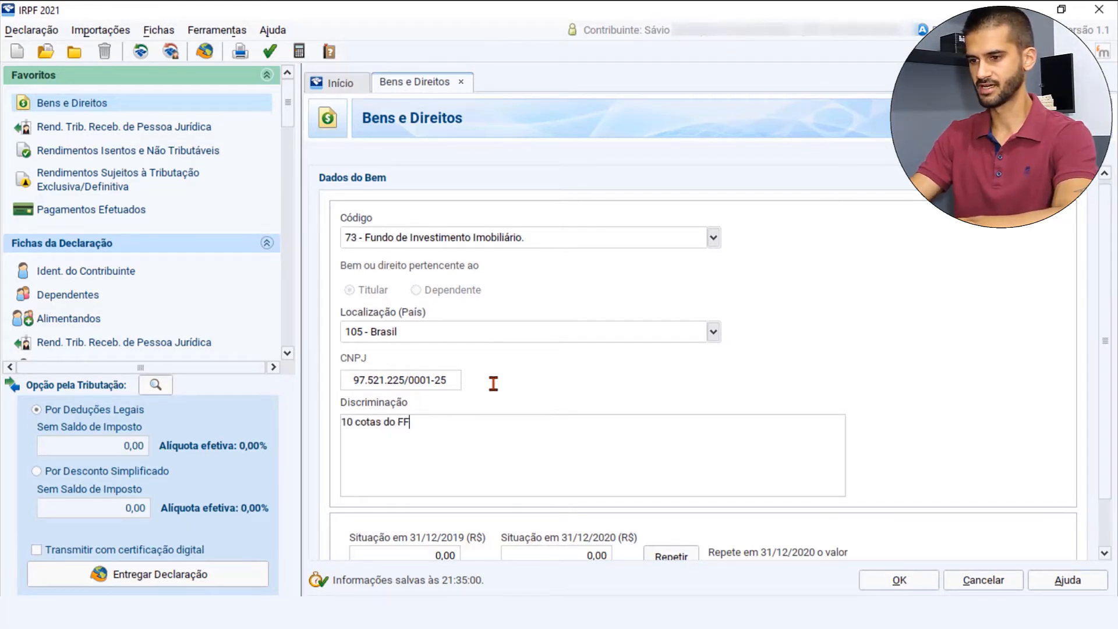
pyautogui.press('BackSpace')
pyautogui.write('II MXR')
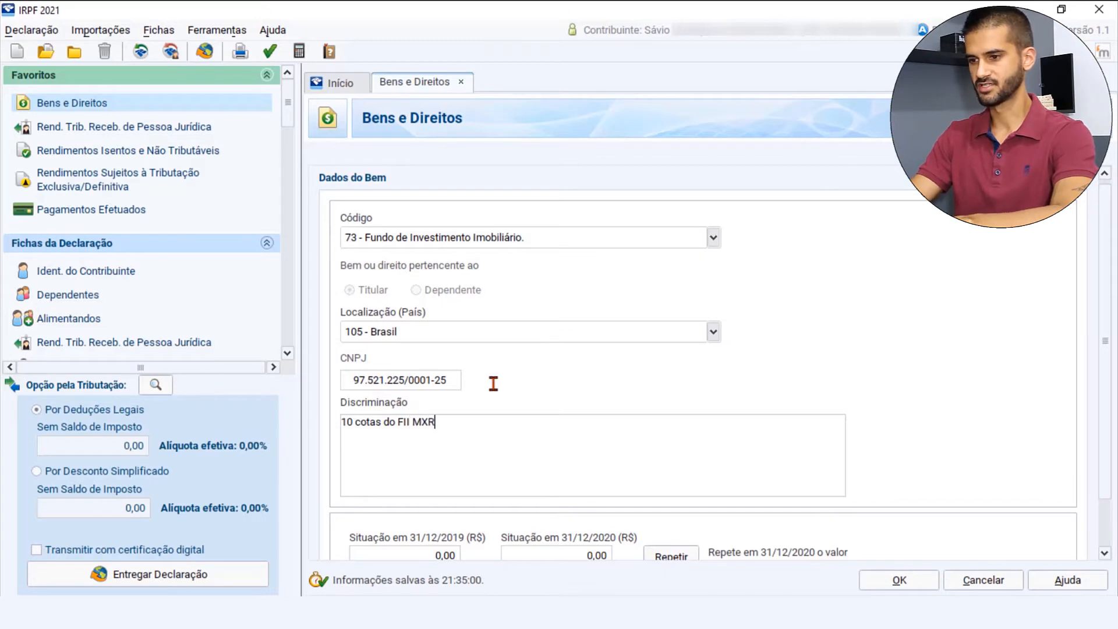
pyautogui.write('F11')
pyautogui.write(',')
pyautogui.press('BackSpace')
pyautogui.press('BackSpace')
pyautogui.write('-')
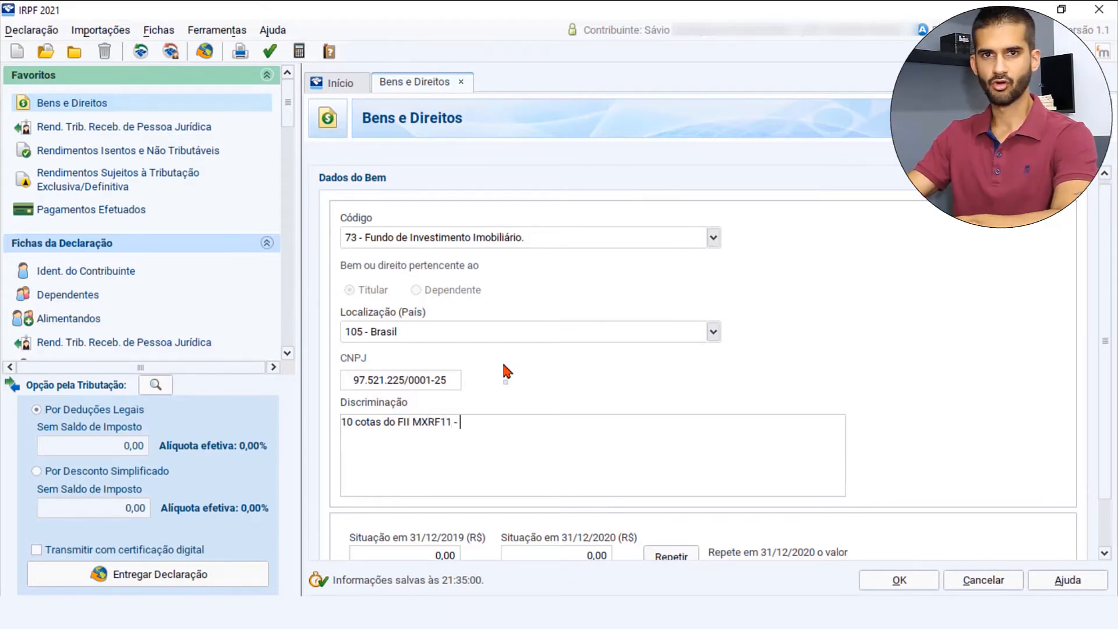
# - Check the fund's trading name on Status Invest and append "Maxi Renda," to the Discriminação text
pyautogui.hotkey('alt', 'Tab')
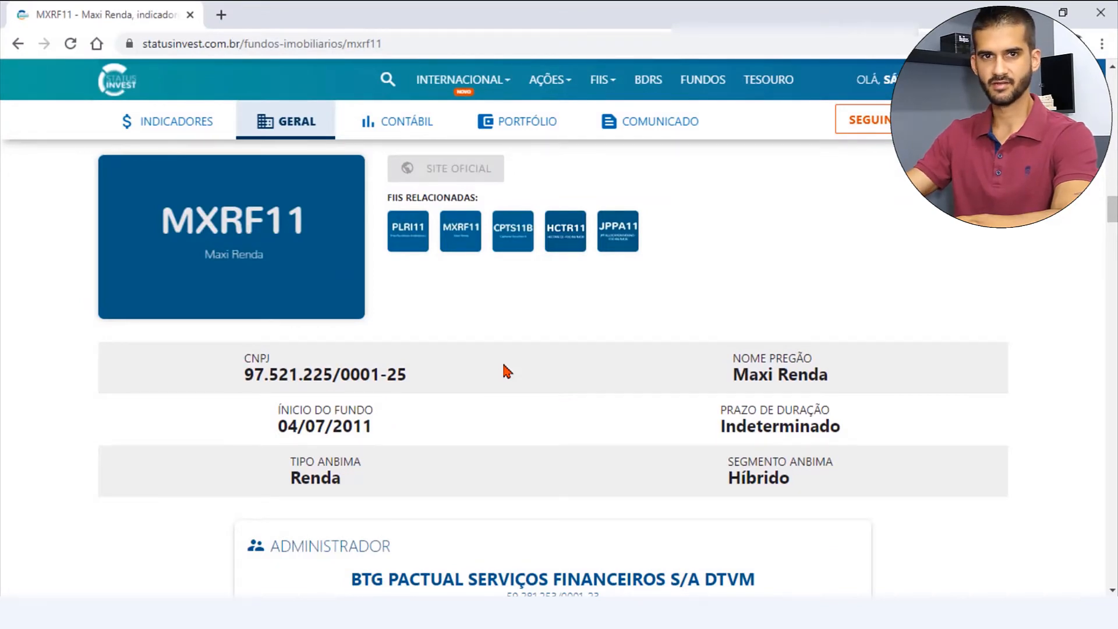
pyautogui.hotkey('alt', 'Tab')
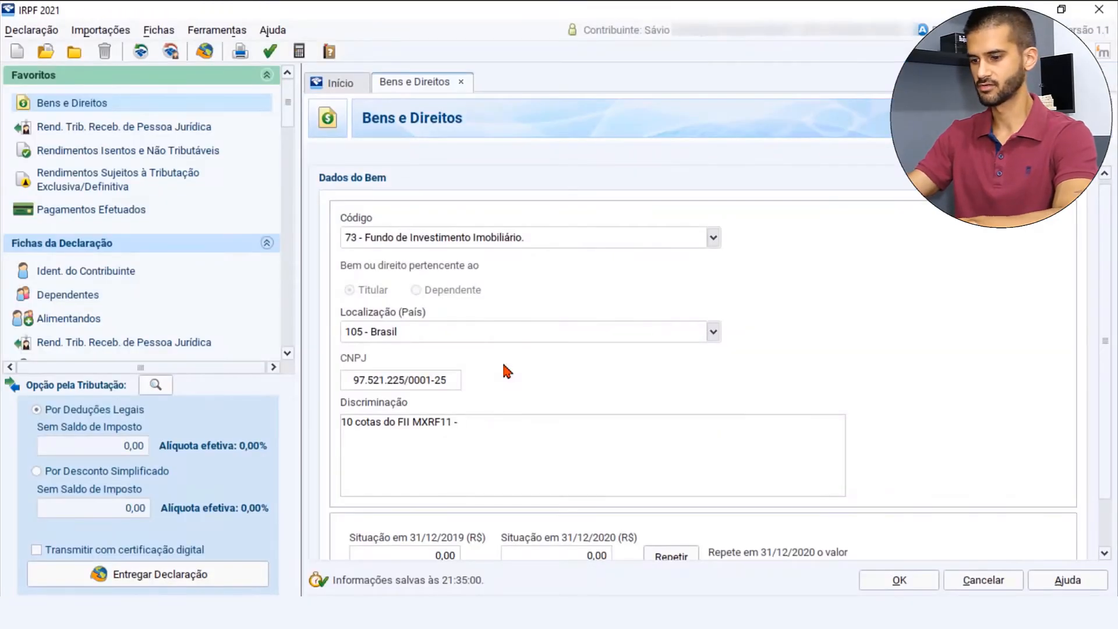
pyautogui.write('Maxi R')
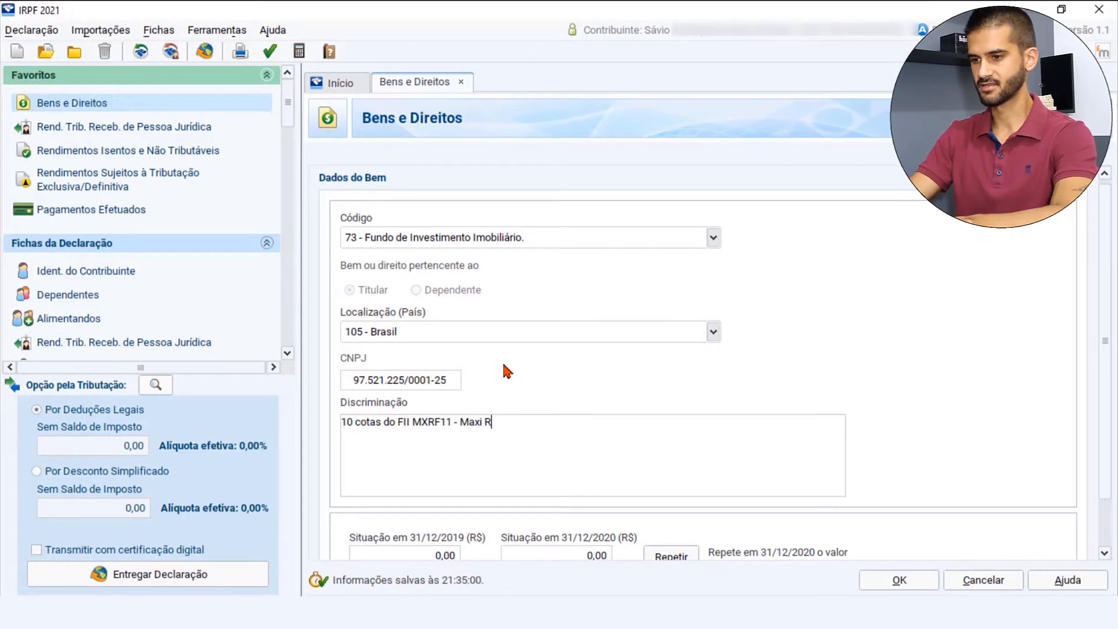
pyautogui.write('enda,')
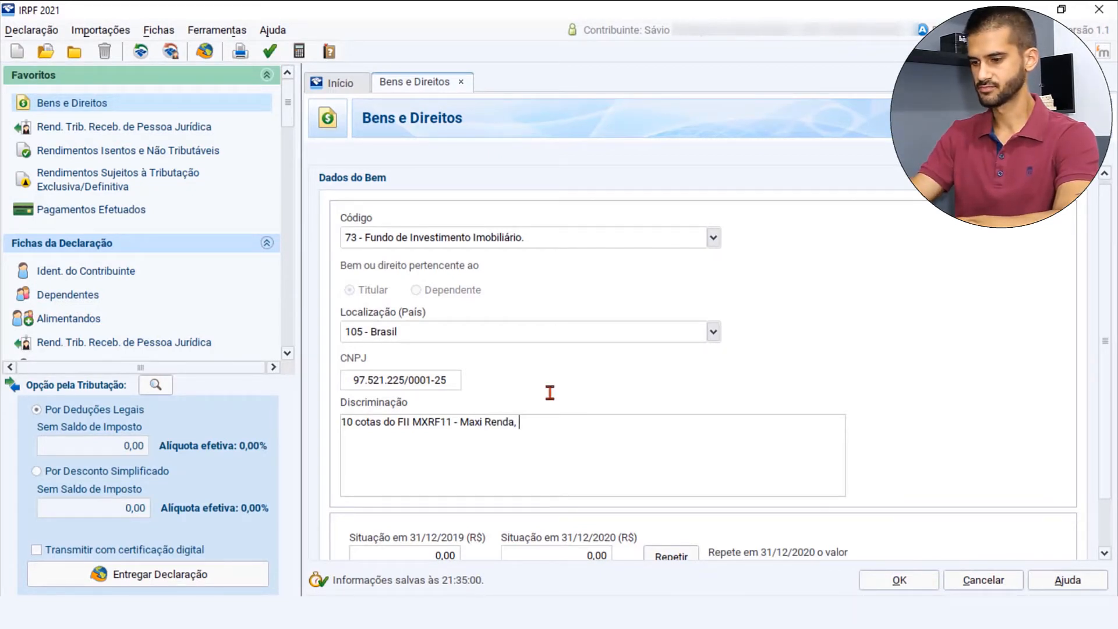
pyautogui.write(' Preço M')
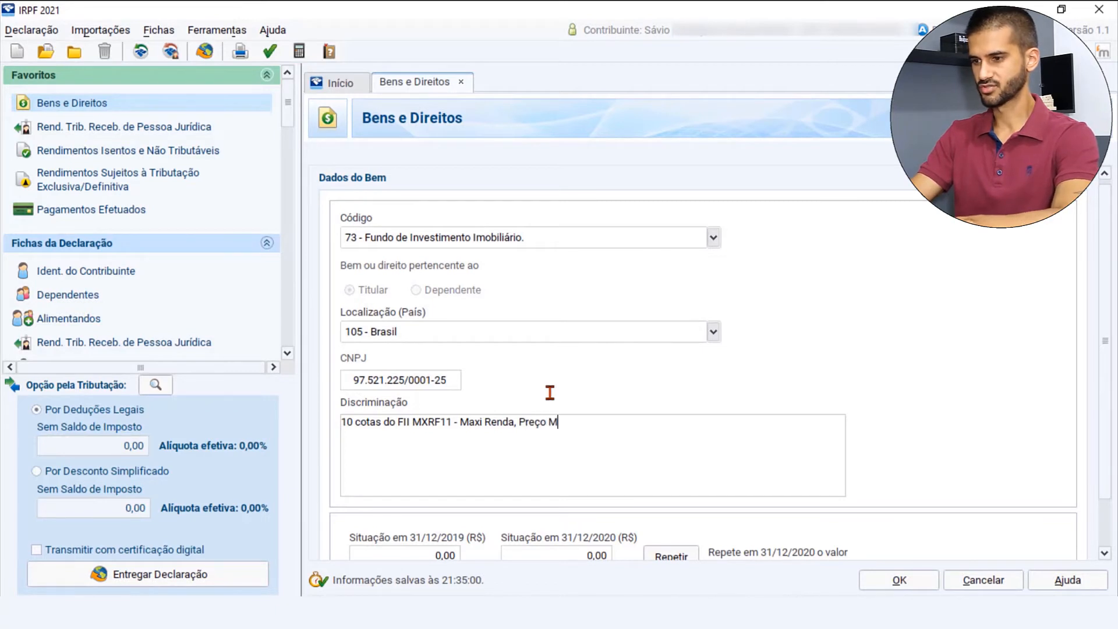
pyautogui.write('édio R$1')
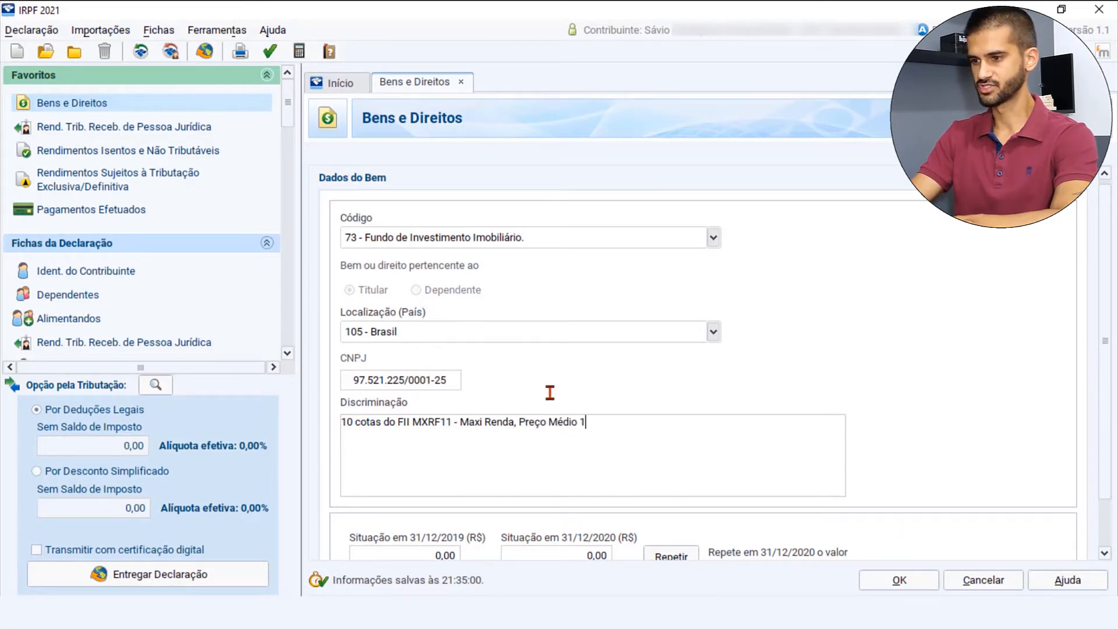
pyautogui.write('0,25')
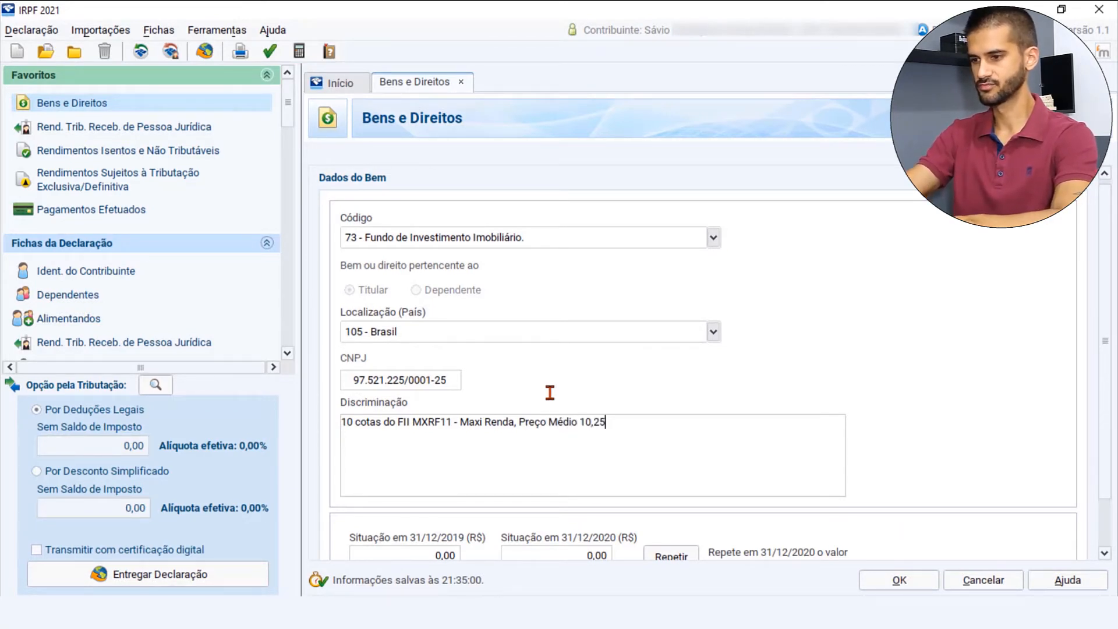
# - Add the average price "Preço Médio R$ 10,25" to the Discriminação text
pyautogui.press('Left')
pyautogui.press('Left')
pyautogui.press('Left')
pyautogui.press('Left')
pyautogui.press('Left')
pyautogui.write('R$')
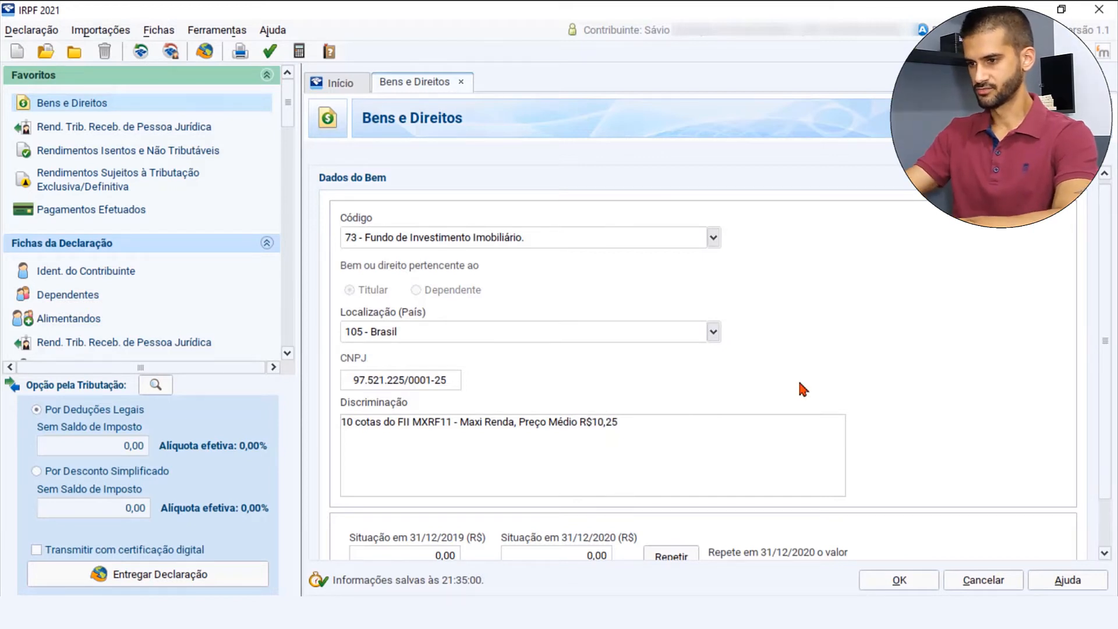
# - Append ", custodiado na corretora x, CNPJ: Y" to the end of the asset's Discriminação text
pyautogui.press('End')
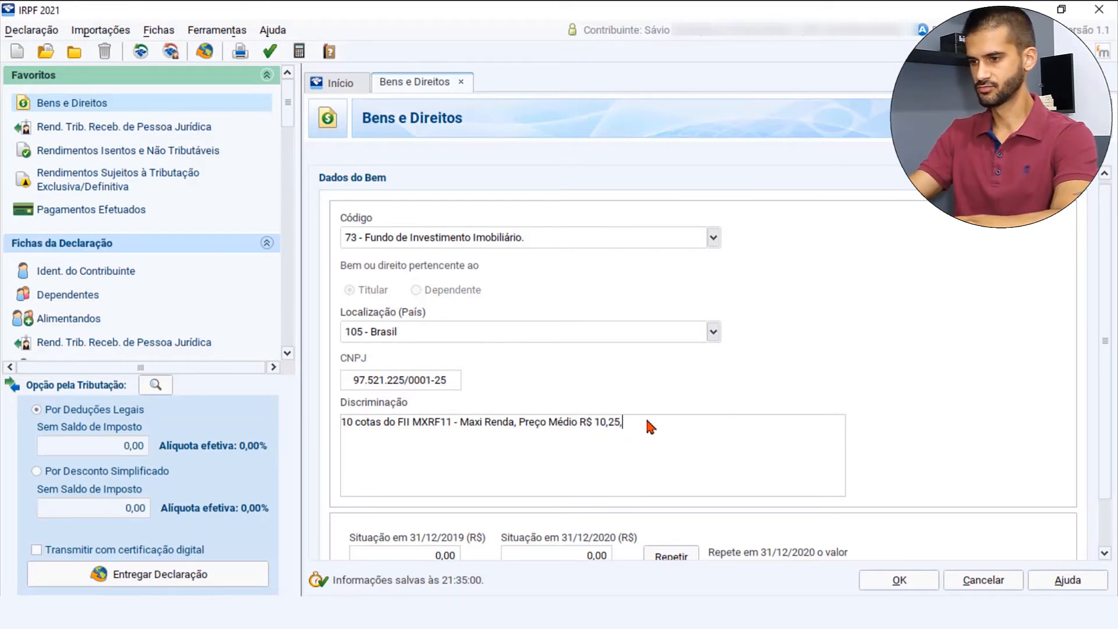
pyautogui.write(',')
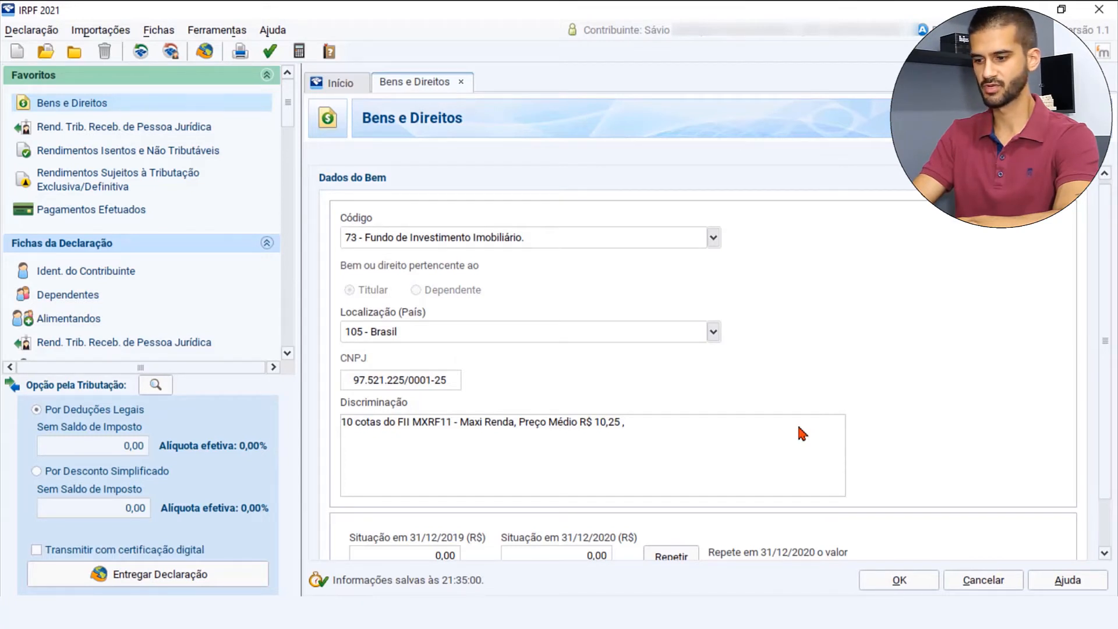
pyautogui.write(' custod')
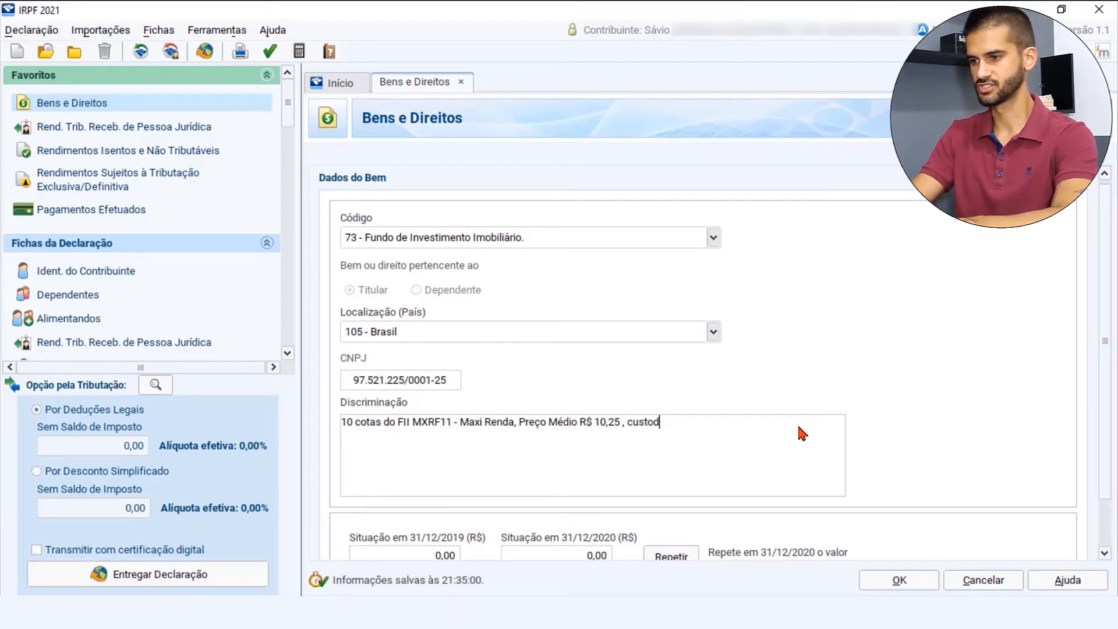
pyautogui.write('iado na corr')
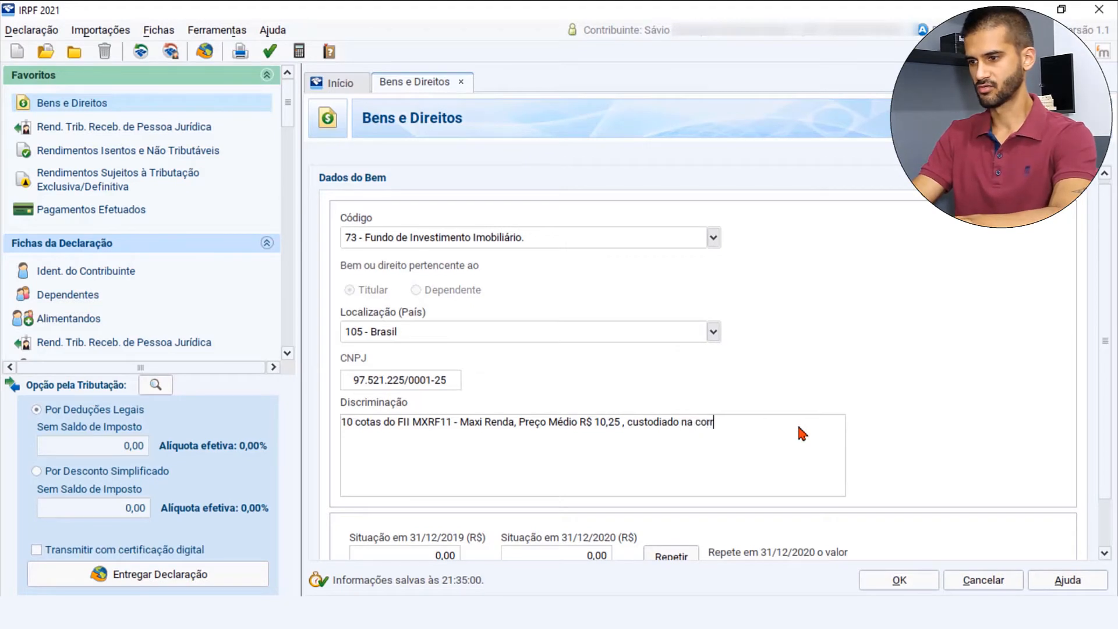
pyautogui.write('etora')
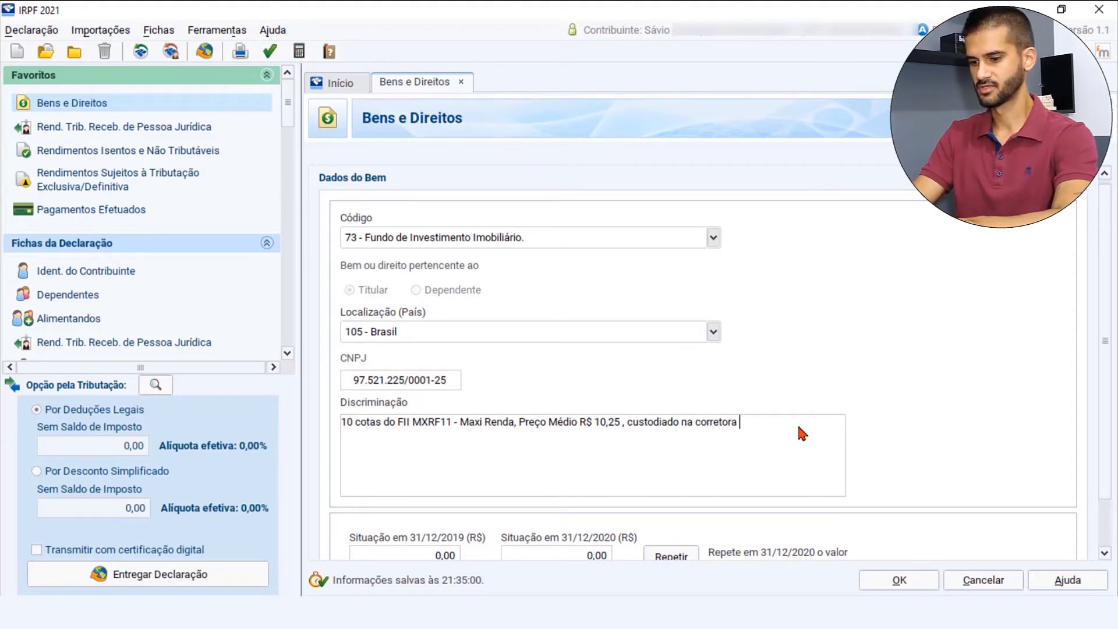
pyautogui.write(' x,')
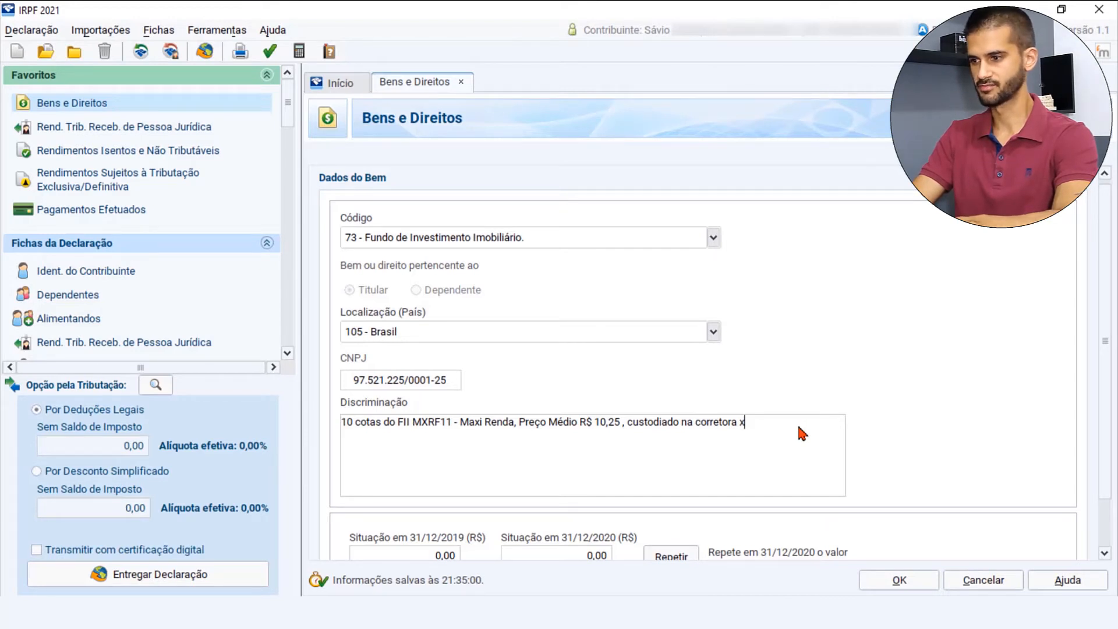
pyautogui.write(' CNPJ: Y')
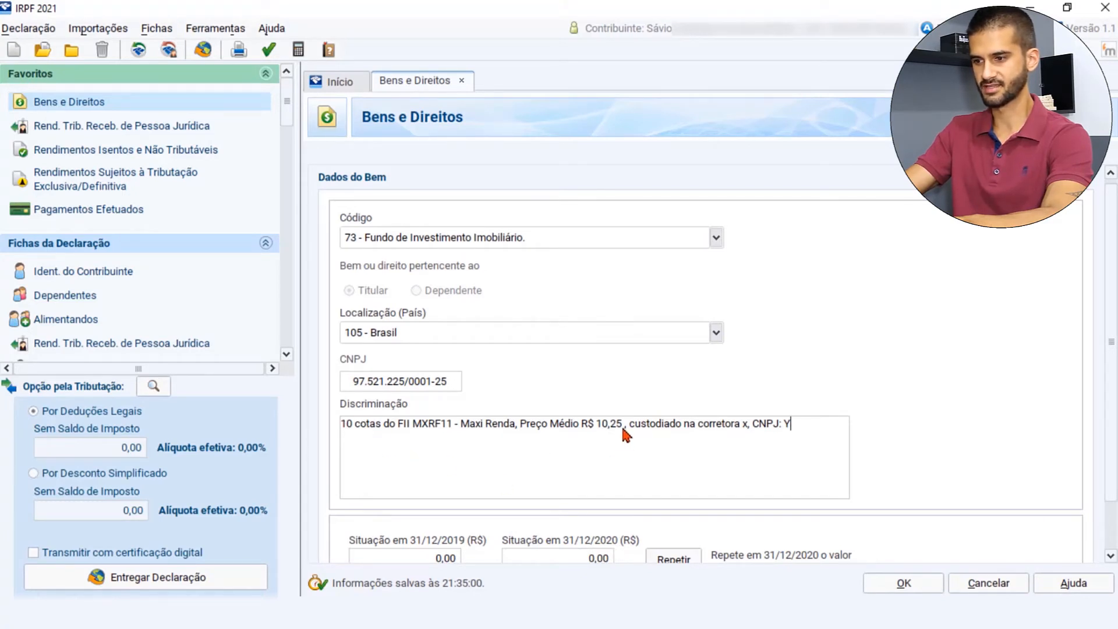
# - Set the asset's Situação em 31/12/2020 to 120,50 and save the MXRF11 entry
pyautogui.click(597, 561)
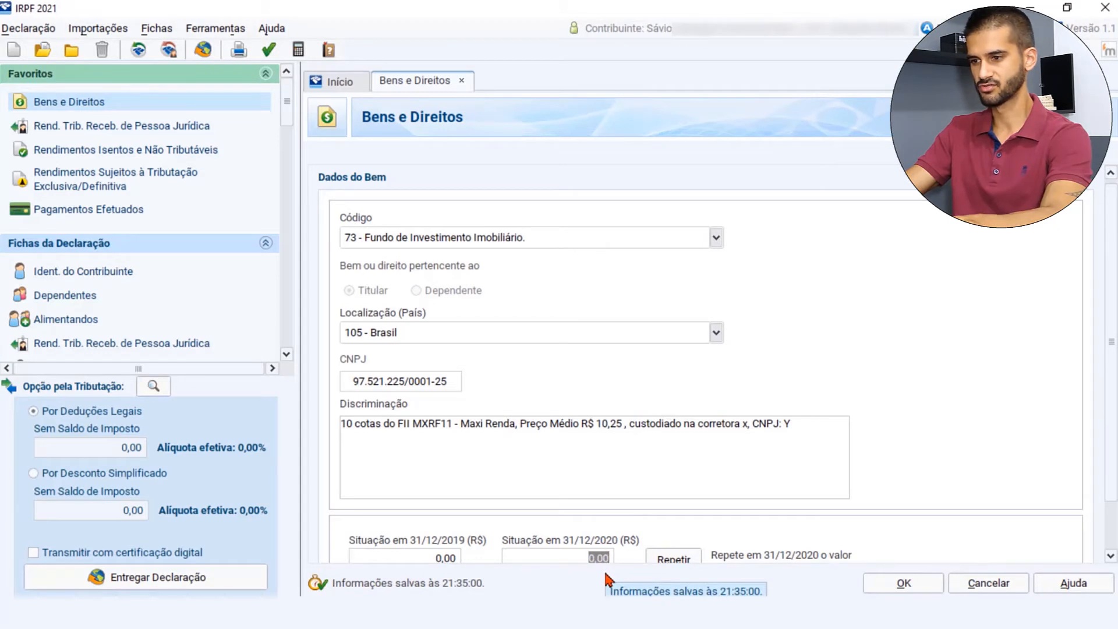
pyautogui.write('120')
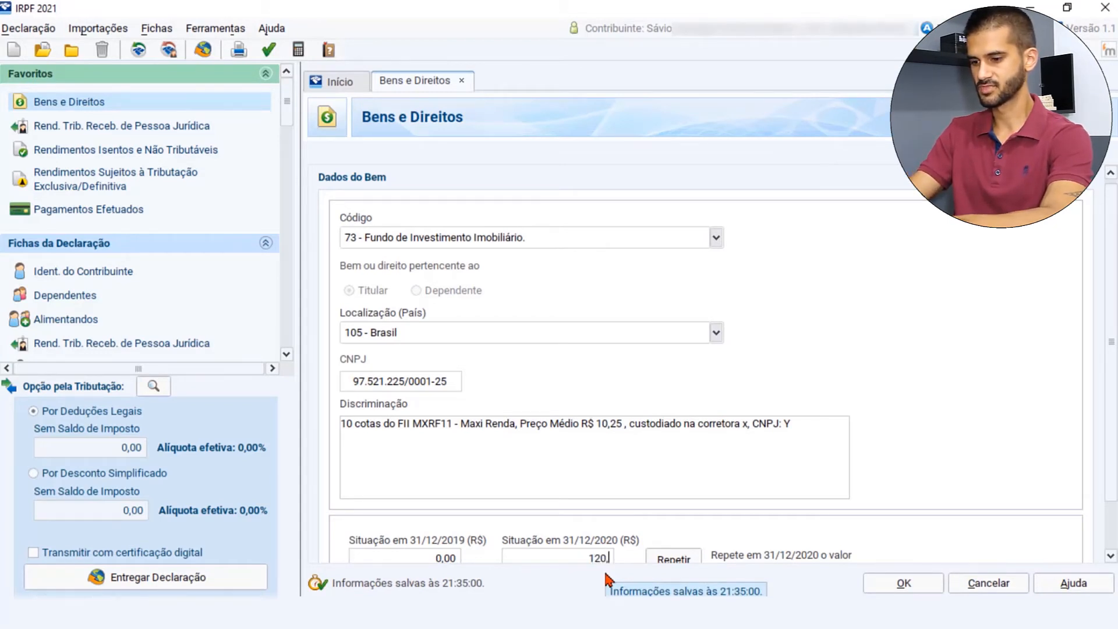
pyautogui.write(',50')
pyautogui.scroll(-1, 873, 556)
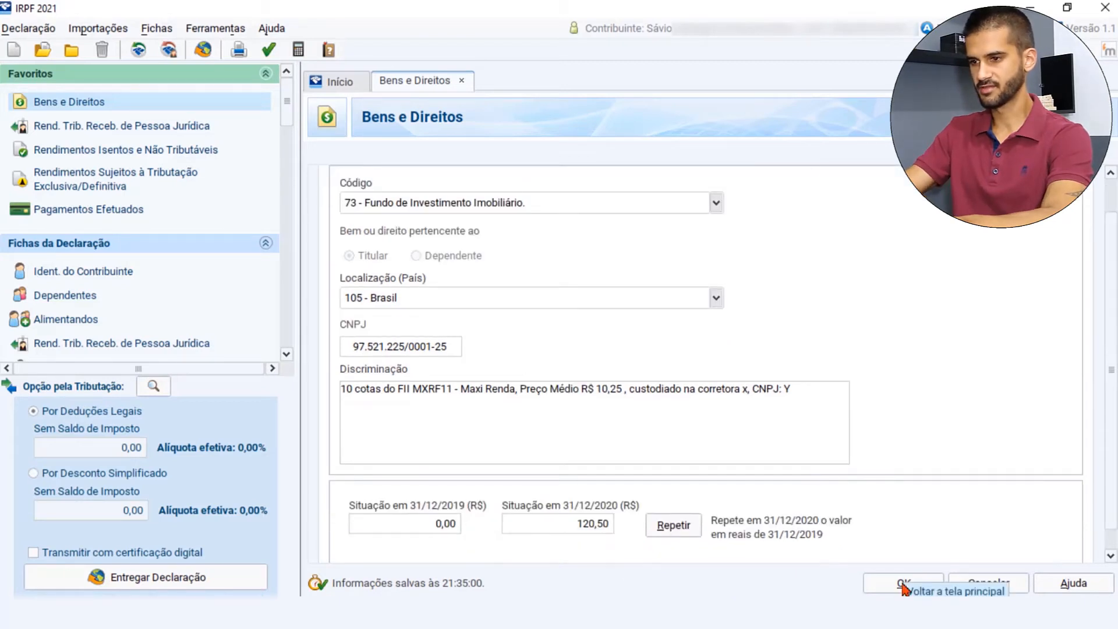
pyautogui.click(903, 584)
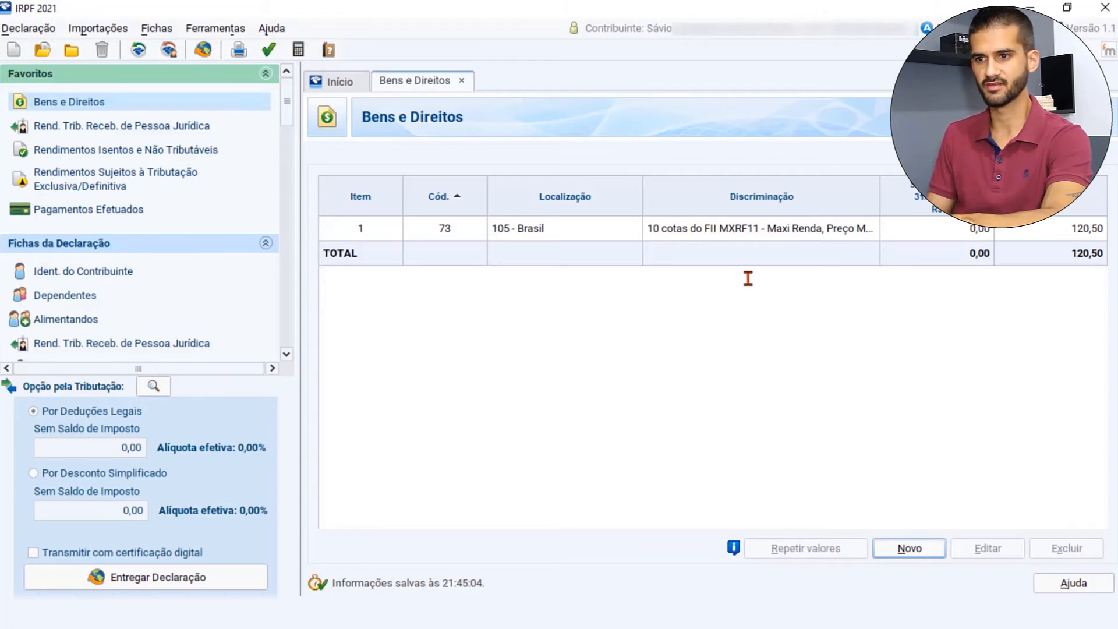
# - Create a new Rendimentos Isentos e Não Tributáveis entry with income type "26 - Outros"
pyautogui.click(149, 150)
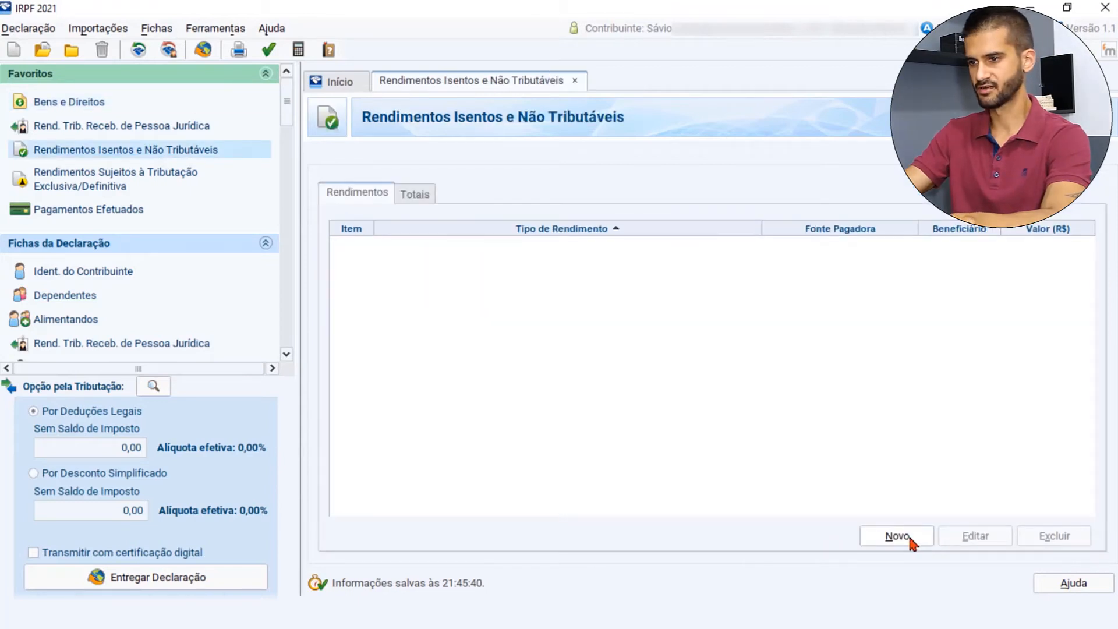
pyautogui.click(912, 542)
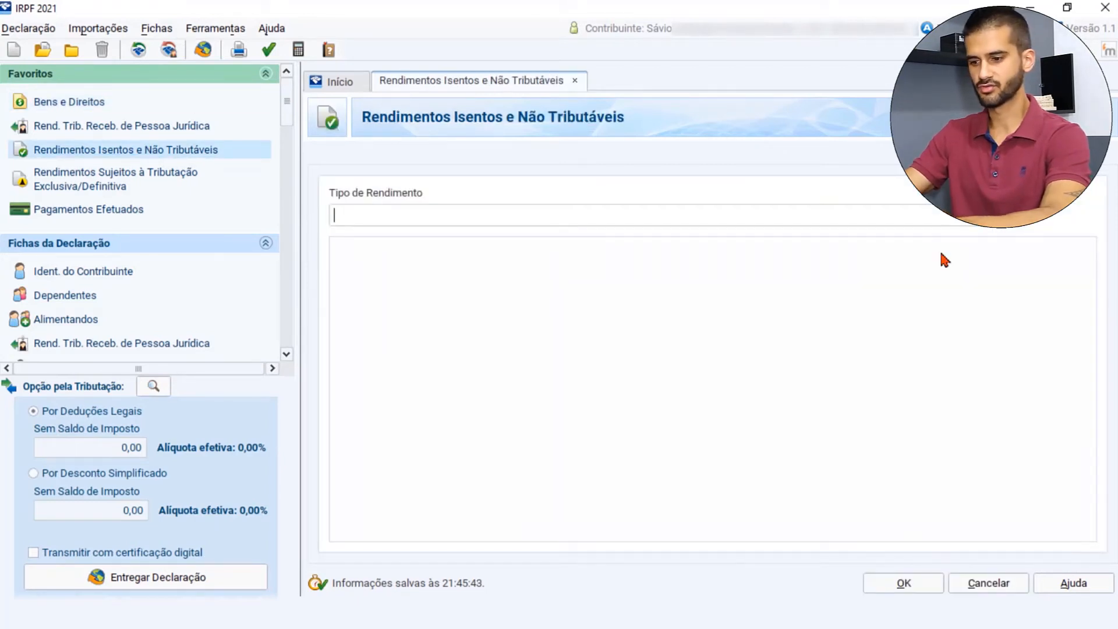
pyautogui.write('26')
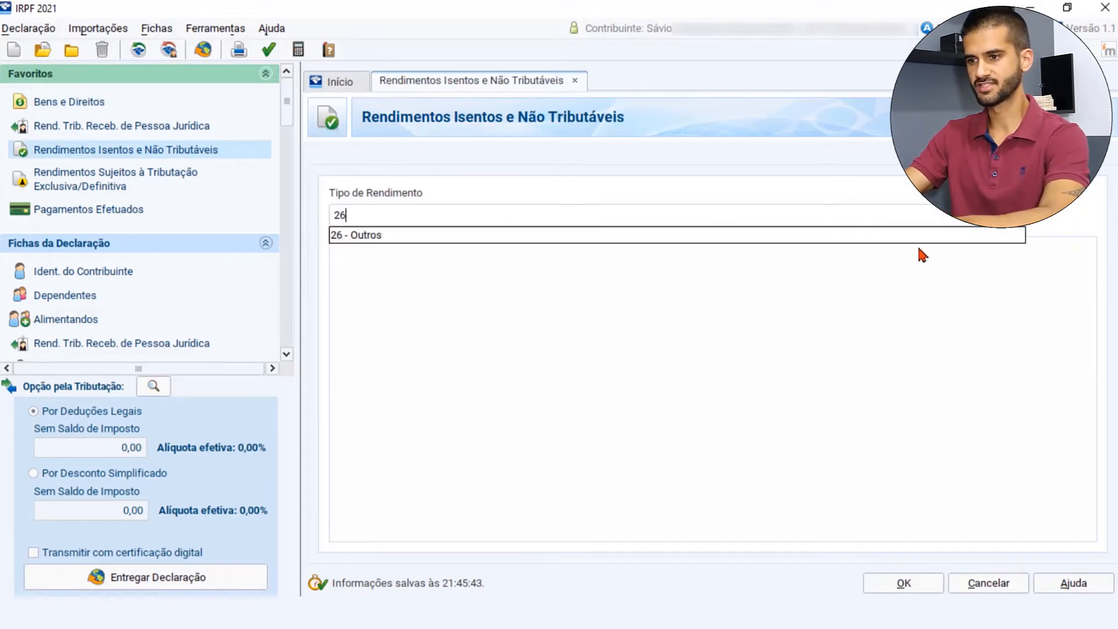
pyautogui.click(399, 236)
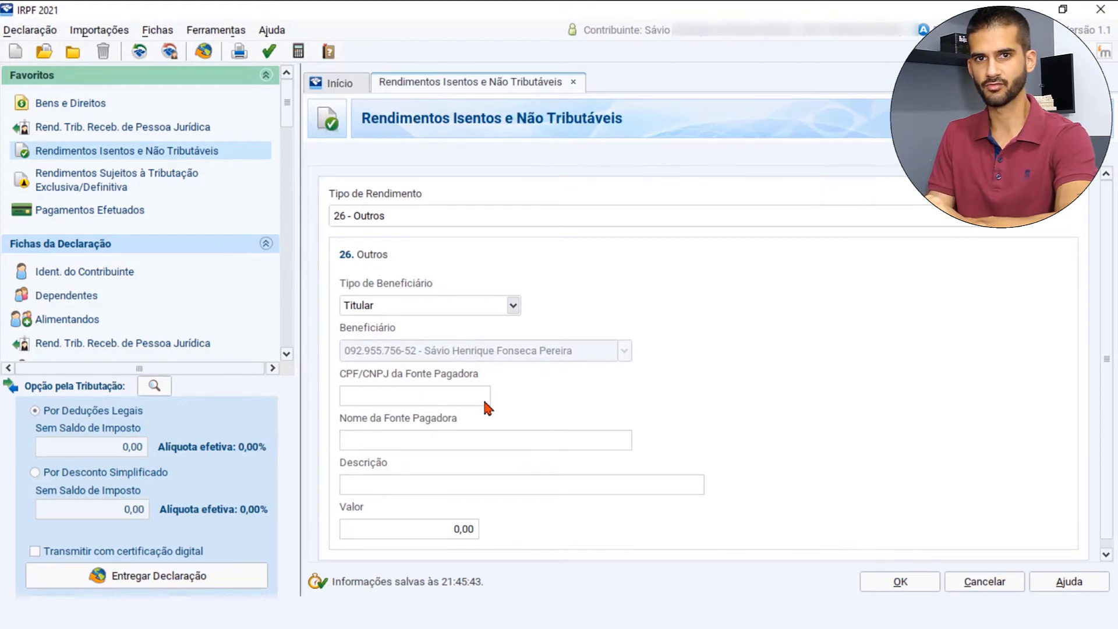
# - Copy the fund administrator's CNPJ from Status Invest into the CPF/CNPJ da Fonte Pagadora field in IRPF 2021
pyautogui.click(443, 613)
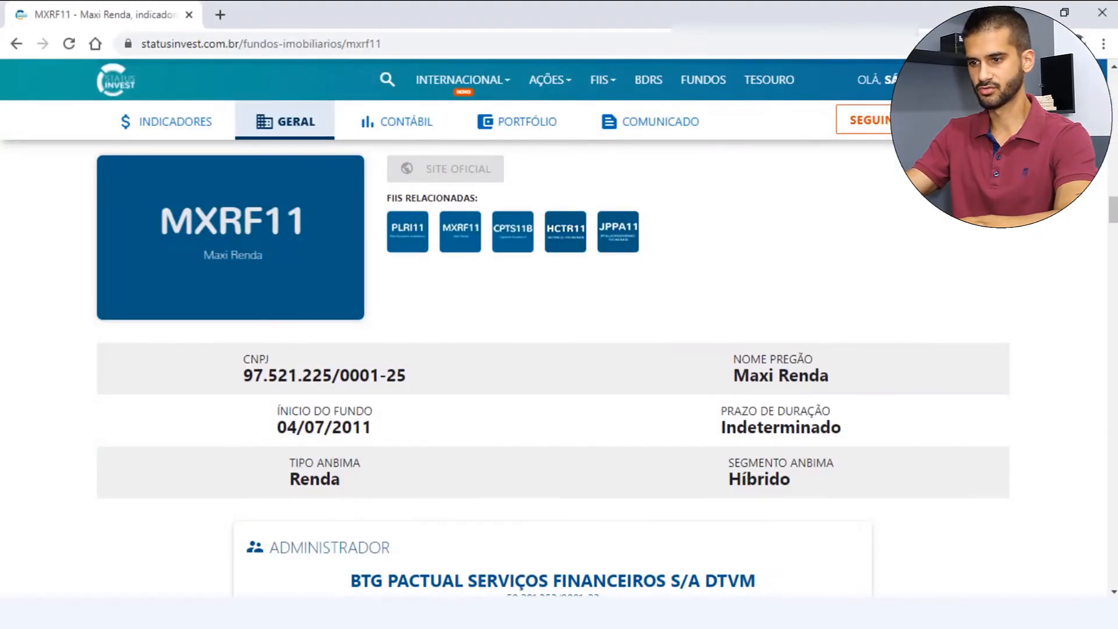
pyautogui.scroll(-3, 664, 413)
pyautogui.scroll(-1, 664, 414)
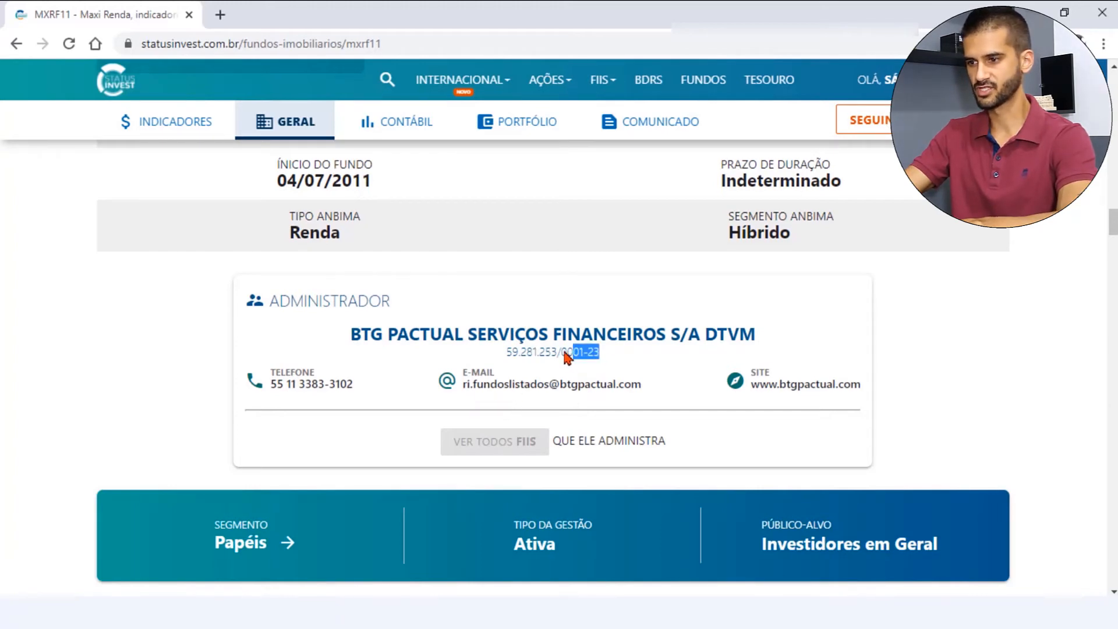
pyautogui.moveTo(568, 357); pyautogui.dragTo(508, 356)
pyautogui.hotkey('alt', 'Tab')
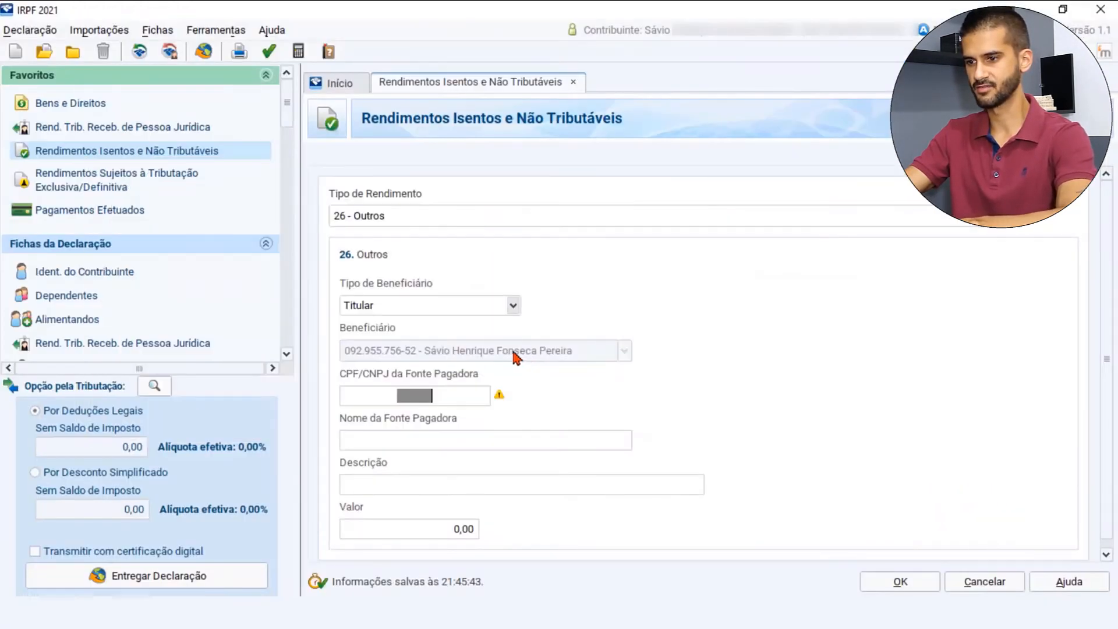
pyautogui.click(427, 396)
pyautogui.hotkey('ctrl', 'v')
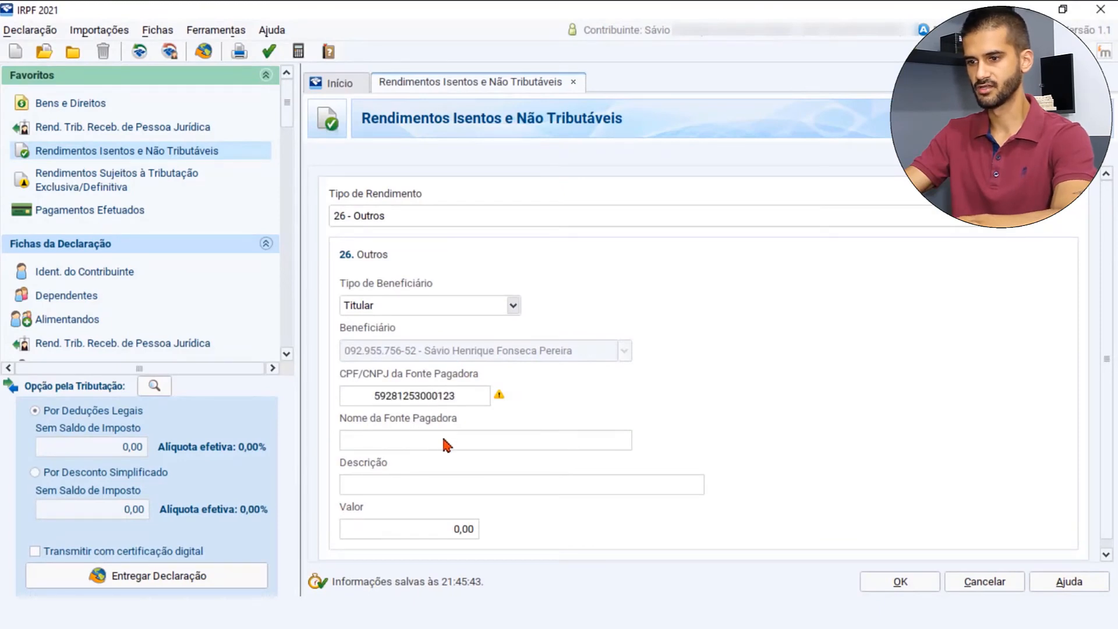
# - Copy the administrator's name, BTG PACTUAL SERVIÇOS FINANCEIROS S/A DTVM, from Status Invest into Nome da Fonte Pagadora in IRPF 2021
pyautogui.hotkey('alt', 'Tab')
pyautogui.moveTo(757, 334); pyautogui.dragTo(362, 310)
pyautogui.hotkey('ctrl', 'c')
pyautogui.hotkey('alt', 'Tab')
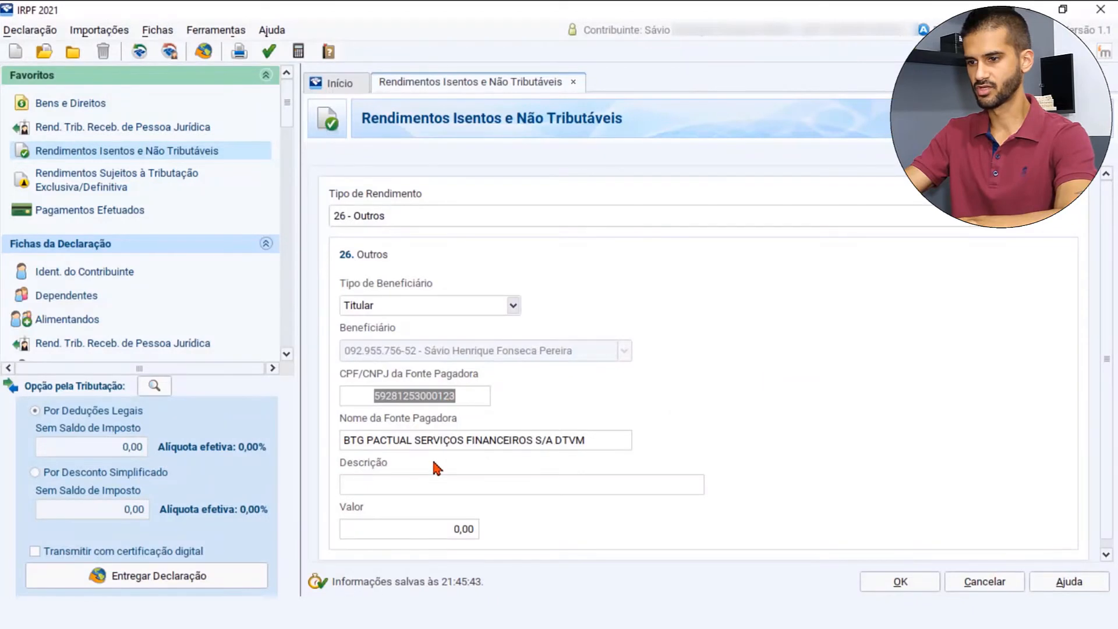
pyautogui.click(588, 442)
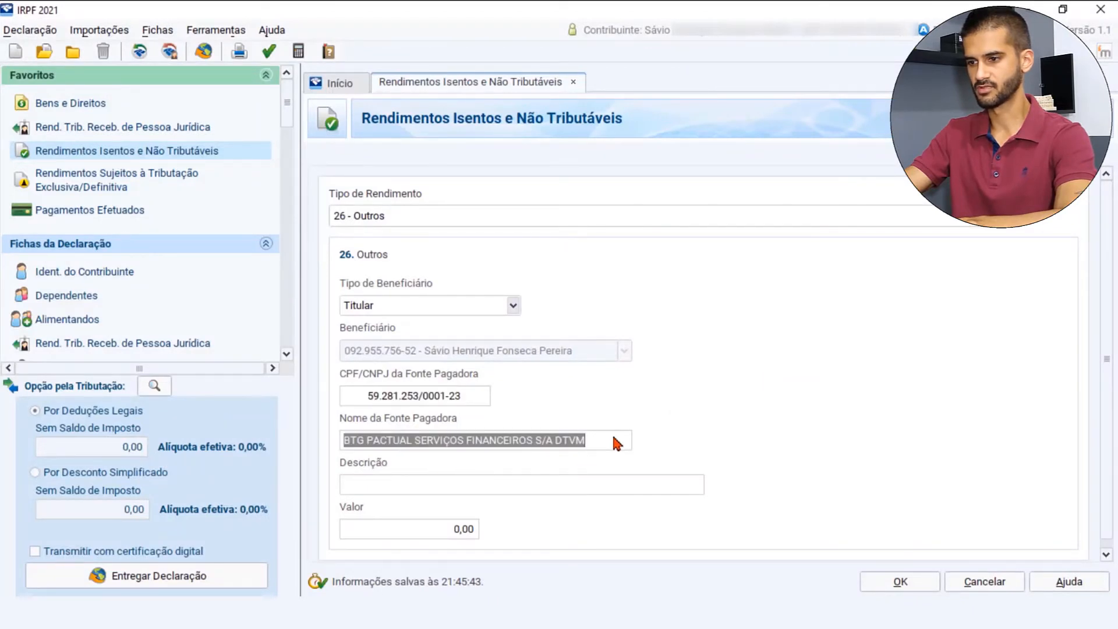
pyautogui.hotkey('ctrl', 'v')
pyautogui.scroll(-1, 555, 425)
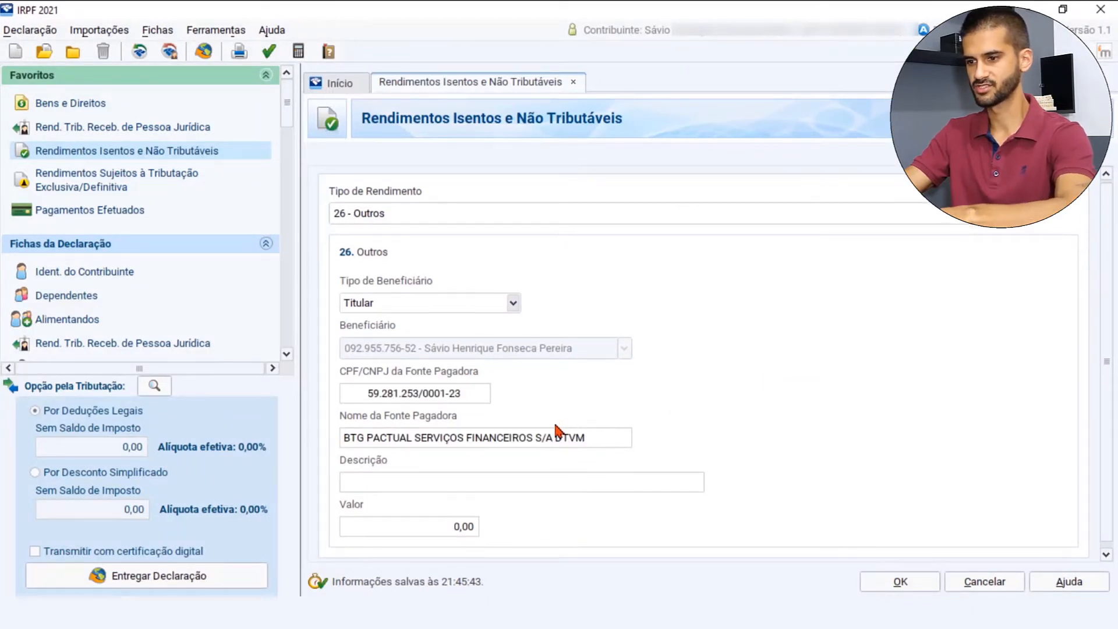
# - Enter "Distribuição de rendimento do FII MXRF11" as the income entry's Descrição
pyautogui.click(516, 482)
pyautogui.write('D')
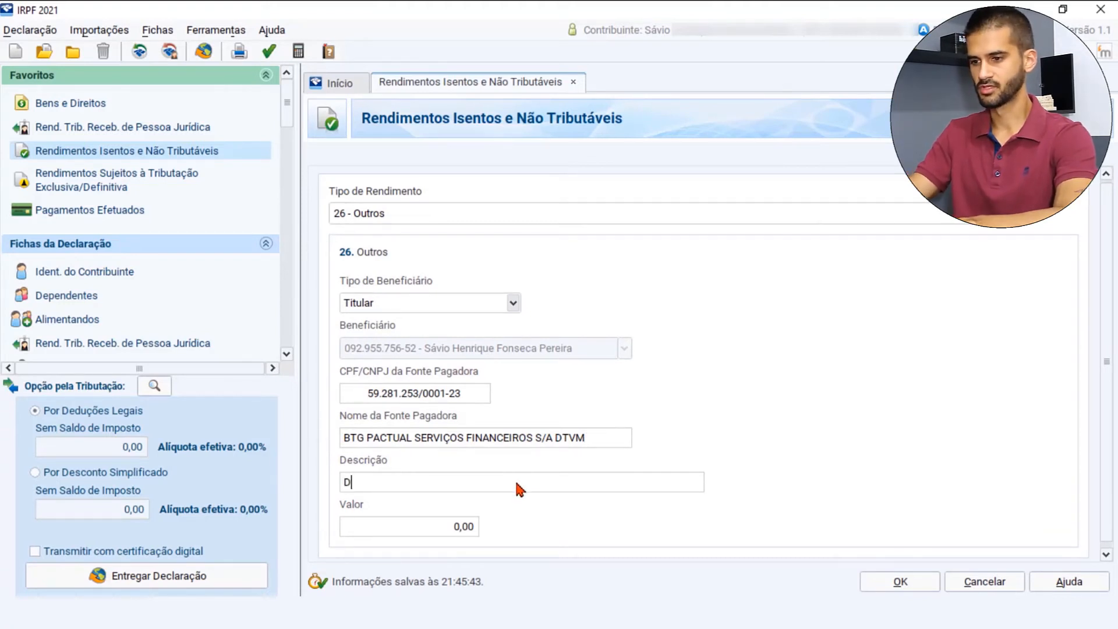
pyautogui.write('istribuição')
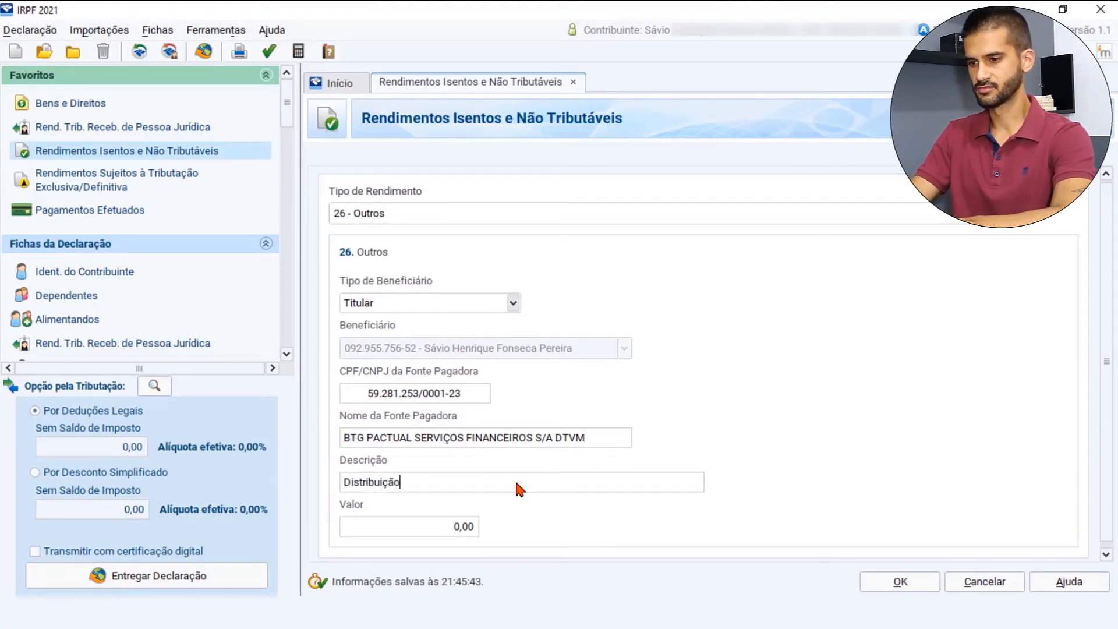
pyautogui.write(' de rendimento')
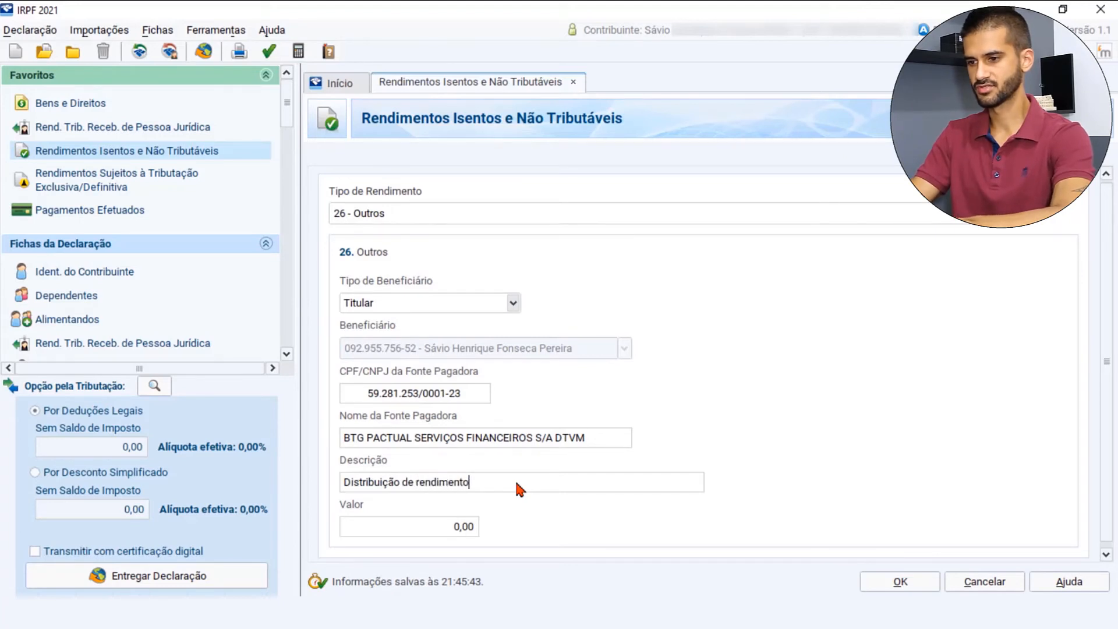
pyautogui.write(' do FII M')
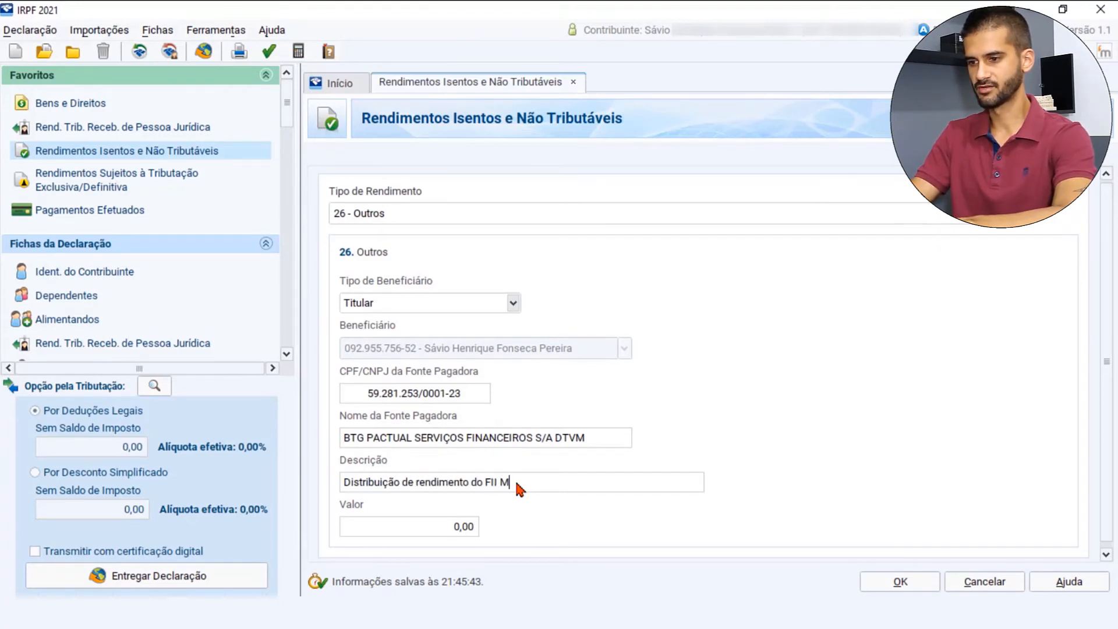
pyautogui.write('XRF11')
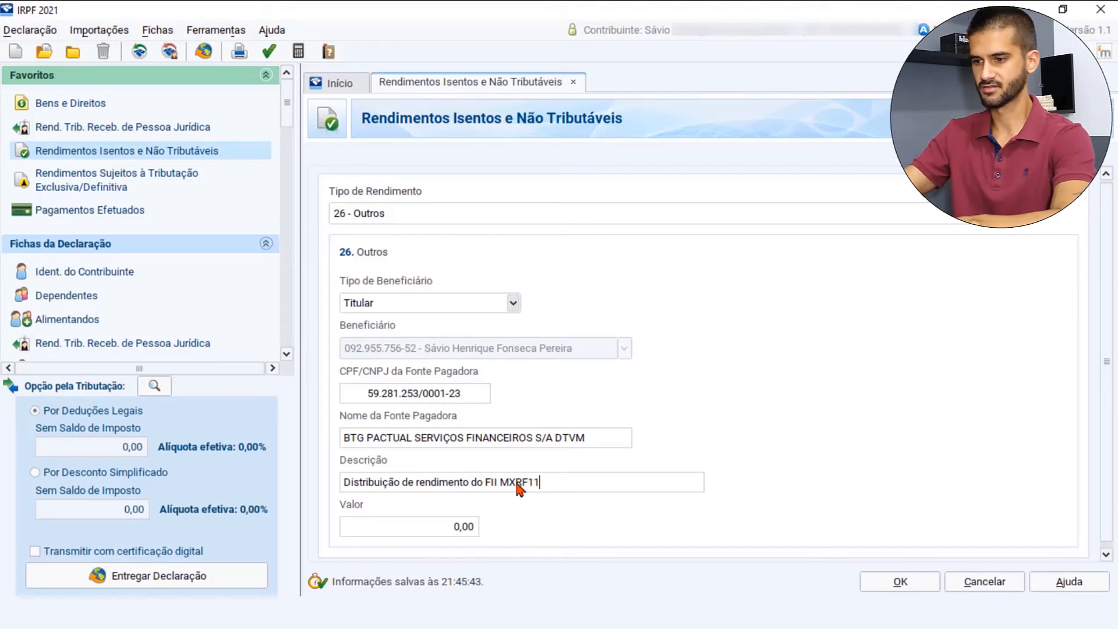
# - Set the income entry's Valor to 8,40 and save the entry
pyautogui.click(470, 527)
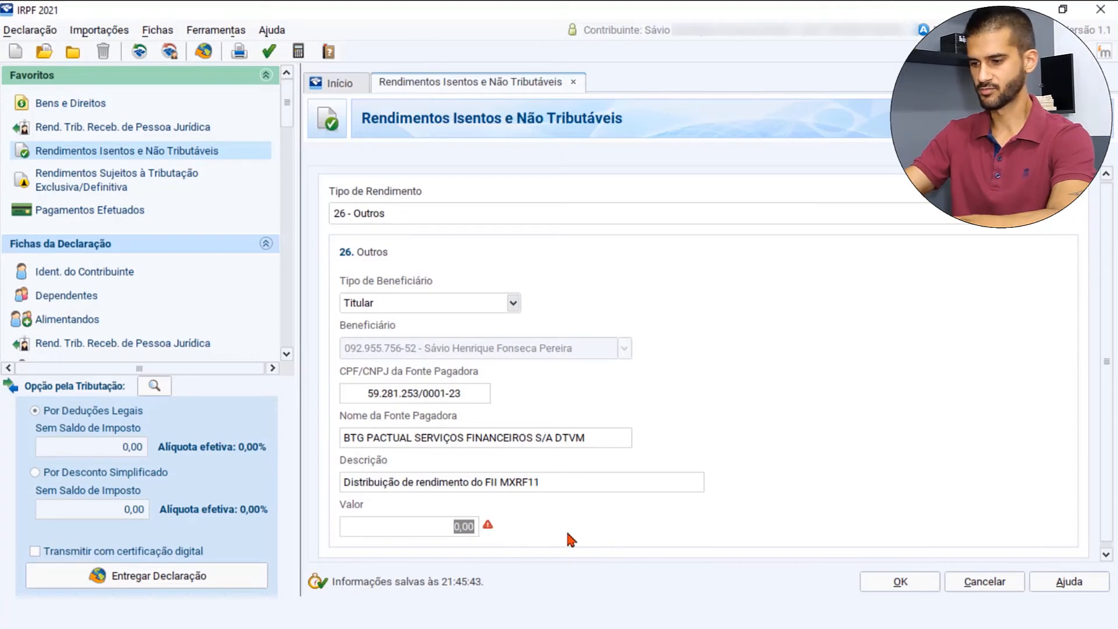
pyautogui.write('8,40')
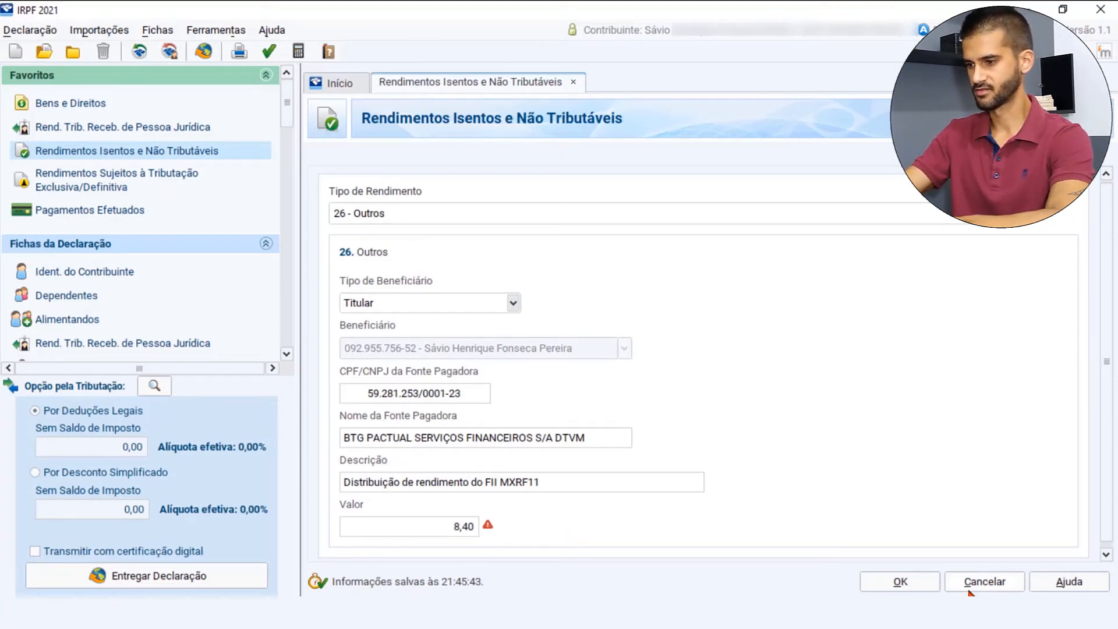
pyautogui.click(912, 578)
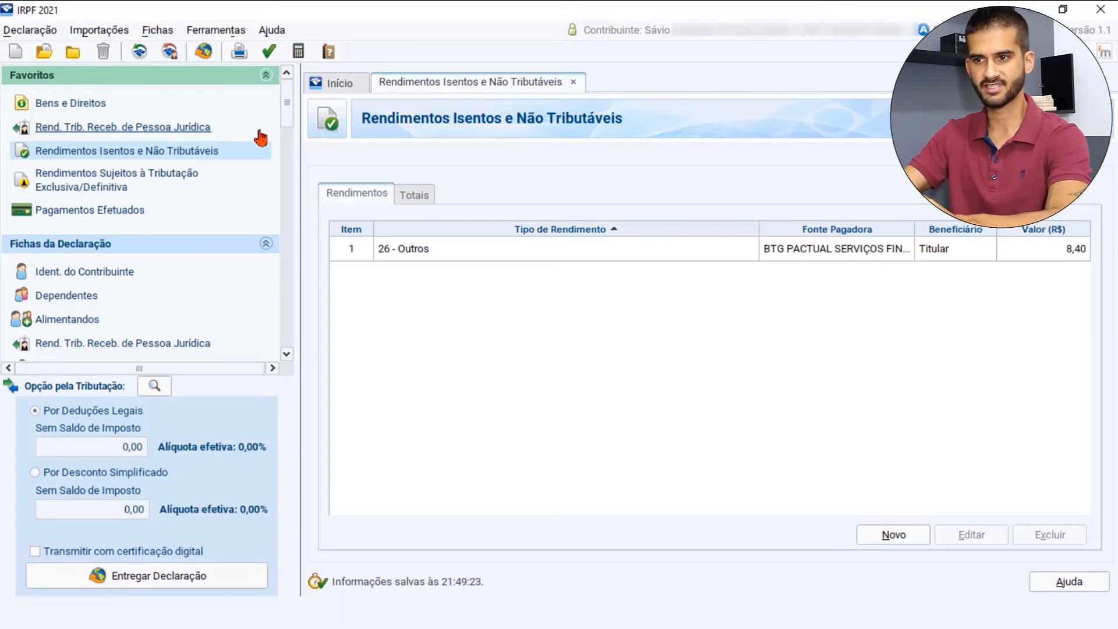
# - Reopen the MXRF11 asset under Bens e Direitos and replace the 10 in its average price with 8 in the Discriminação text
pyautogui.click(99, 105)
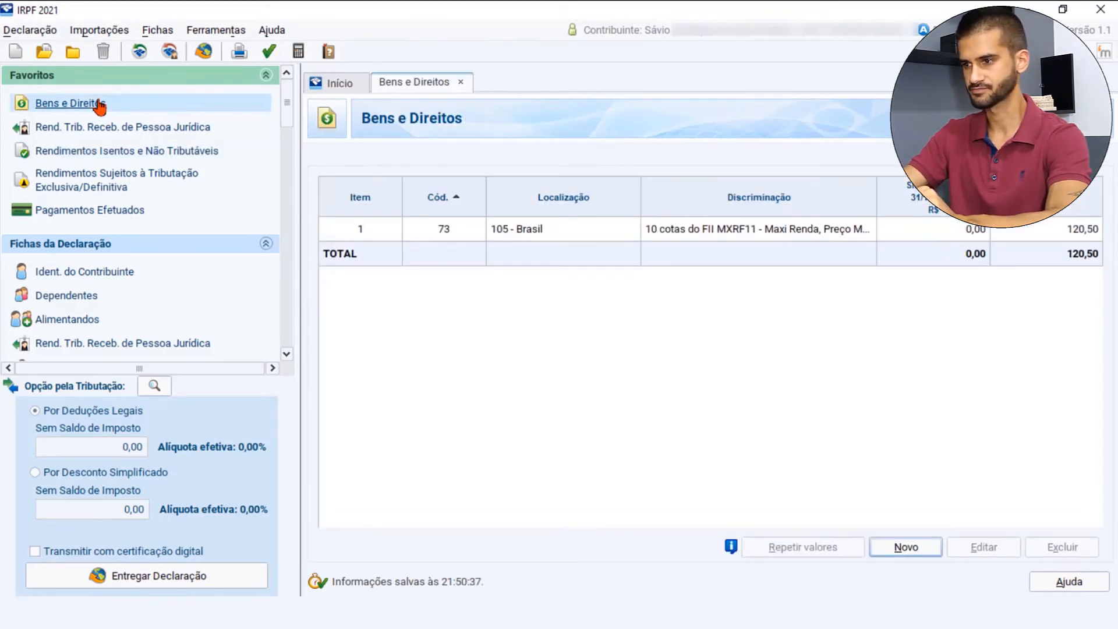
pyautogui.click(517, 234)
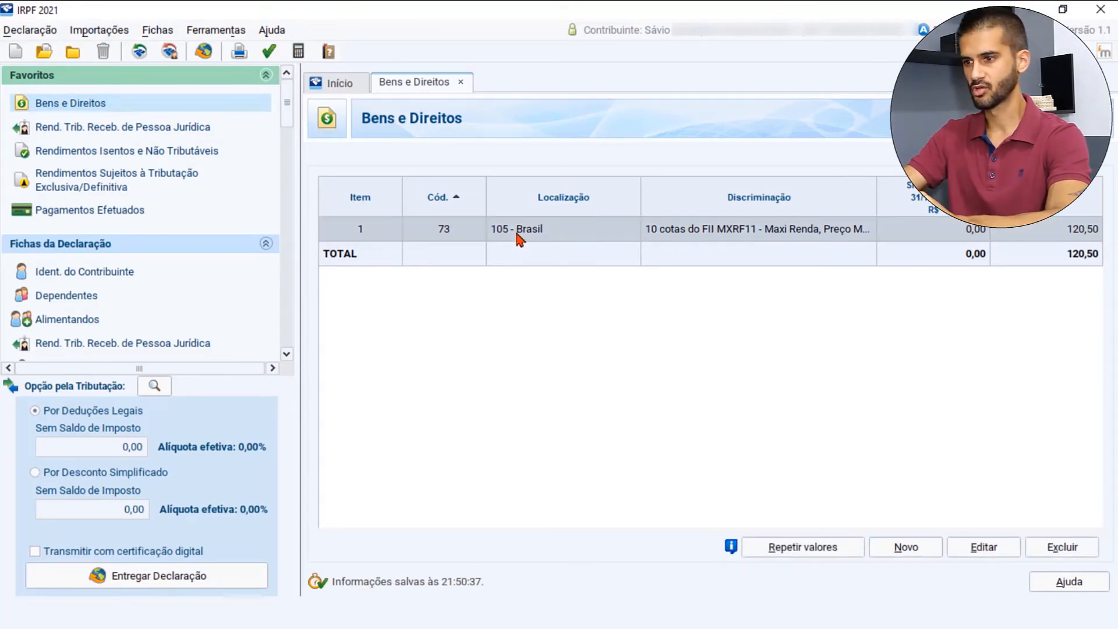
pyautogui.doubleClick(517, 235)
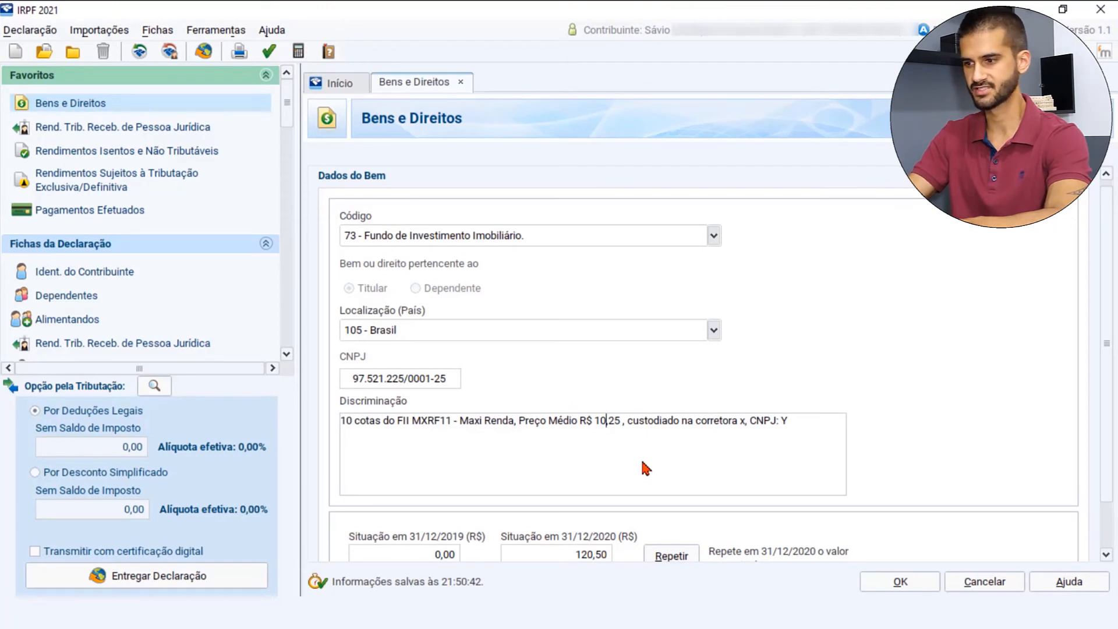
pyautogui.press('BackSpace')
pyautogui.press('BackSpace')
pyautogui.write('8')
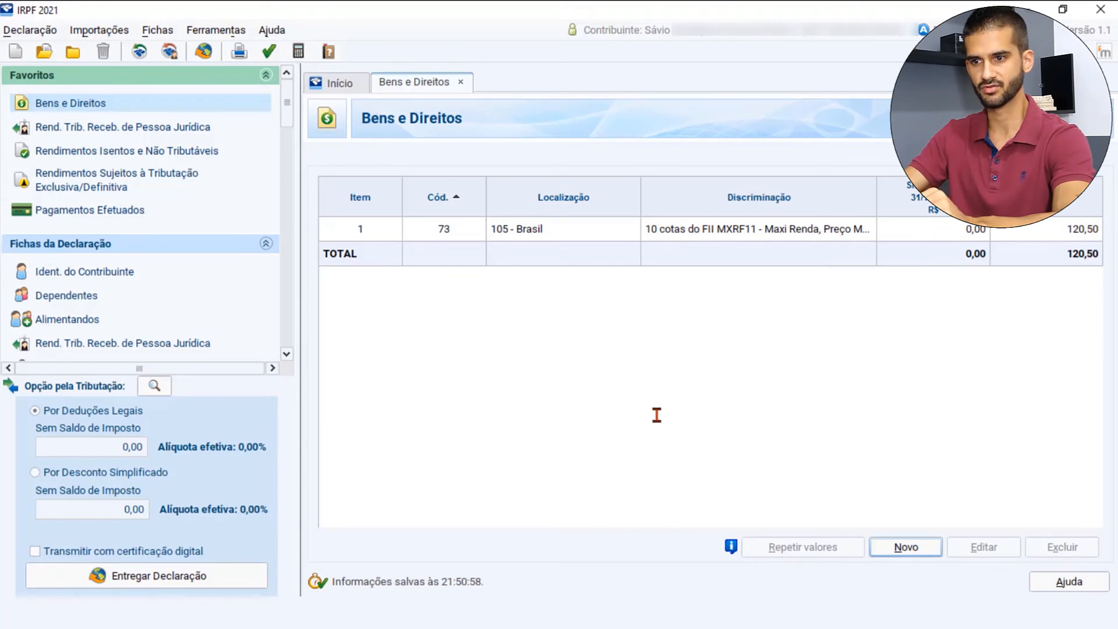
# - Open Operações Fundos Invest. Imob. under Renda Variável and set January's Resultado líquido do mês to 100,00 for the Titular
pyautogui.moveTo(295, 110); pyautogui.dragTo(293, 218)
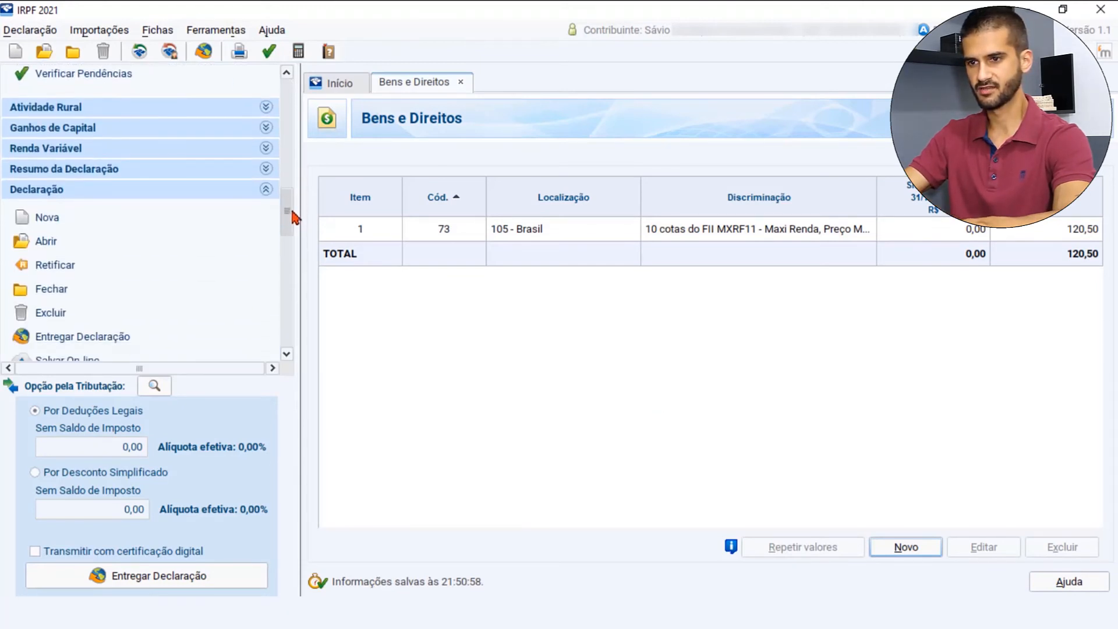
pyautogui.click(268, 149)
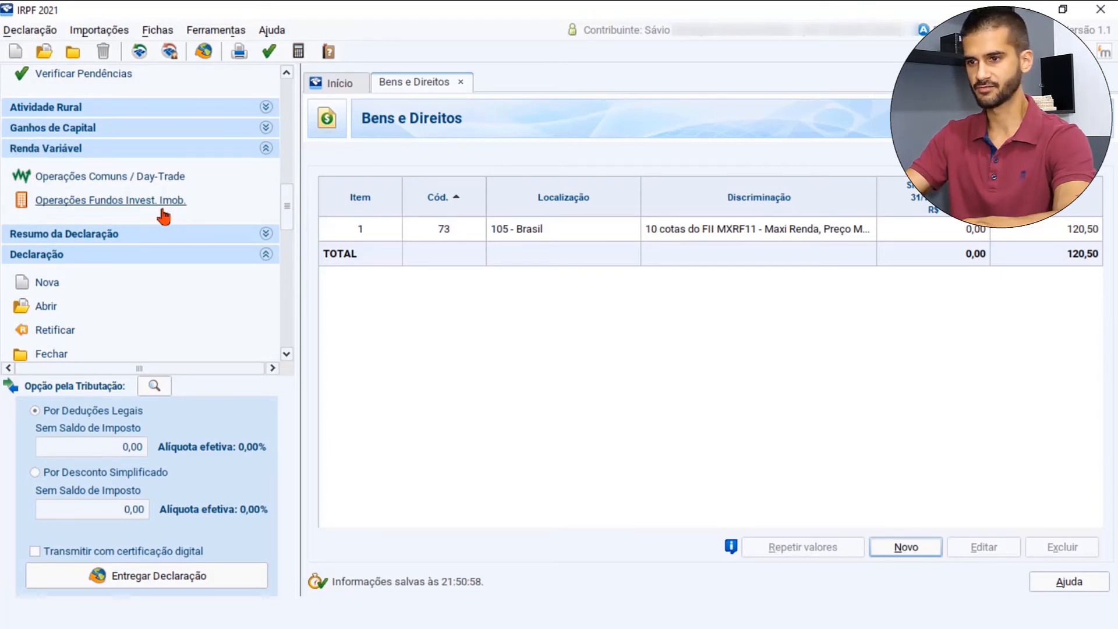
pyautogui.click(163, 214)
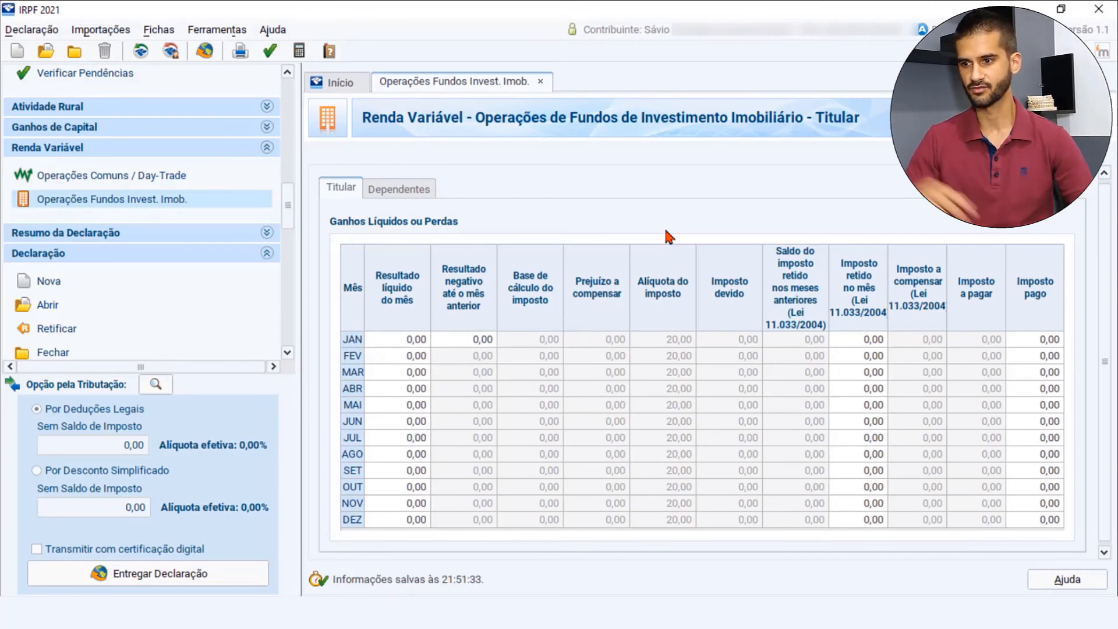
pyautogui.click(413, 341)
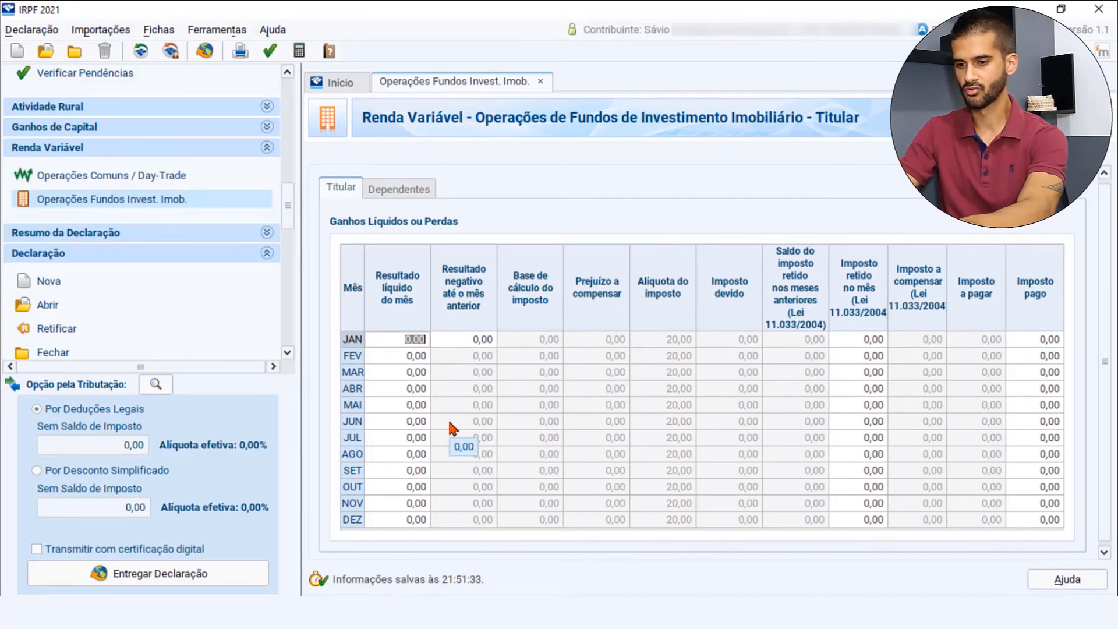
pyautogui.write('100')
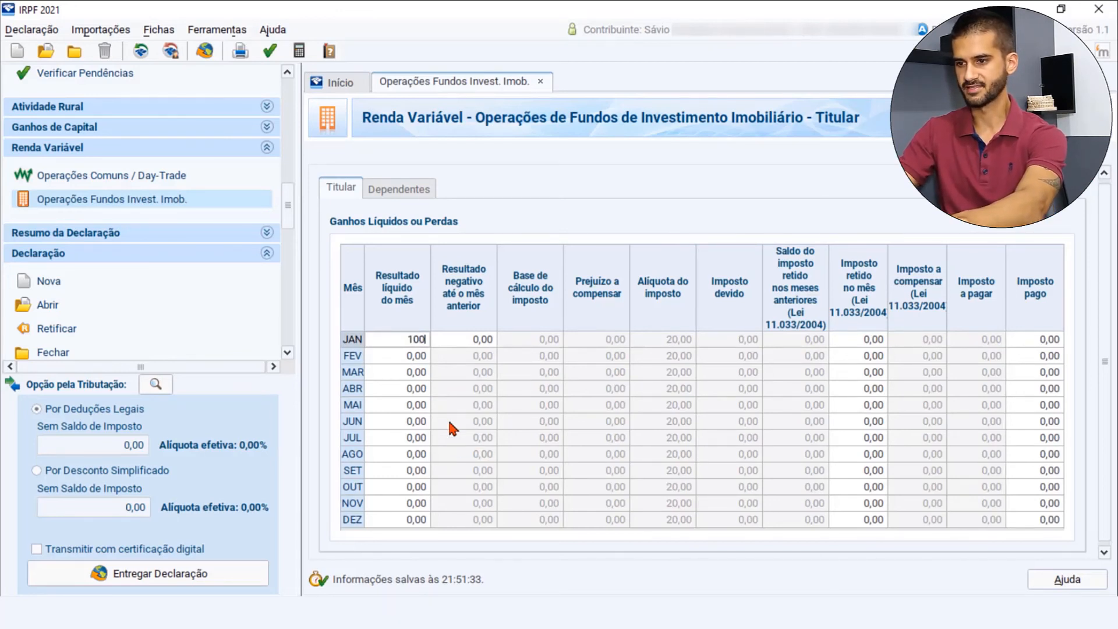
pyautogui.press('Tab')
pyautogui.click(438, 374)
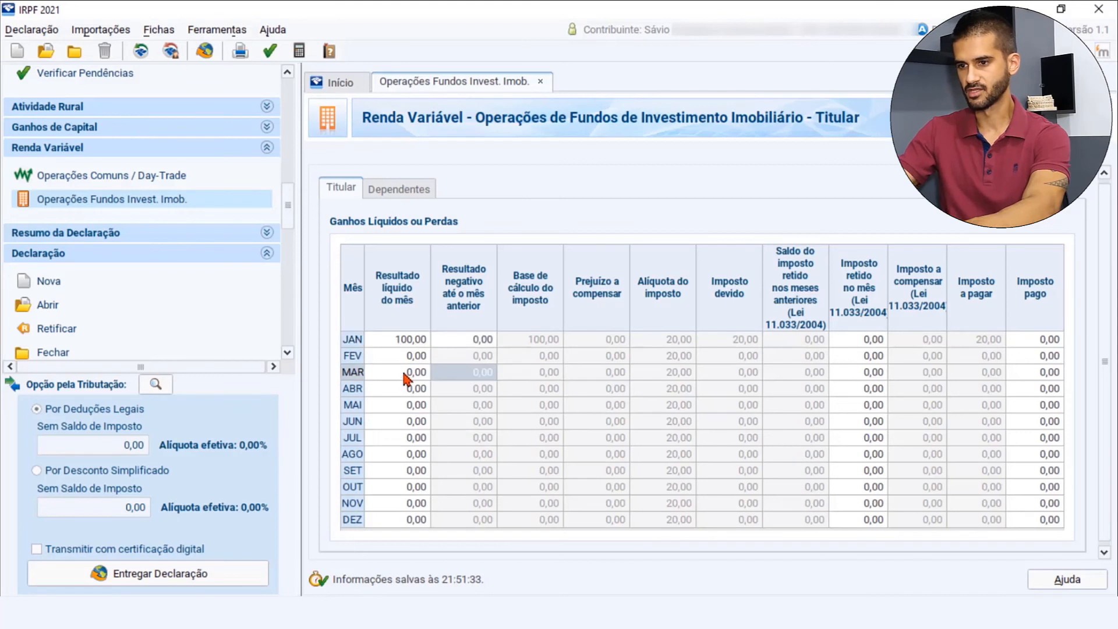
# - Set the Resultado líquido do mês to -50,00 for March and 120,00 for June
pyautogui.click(403, 373)
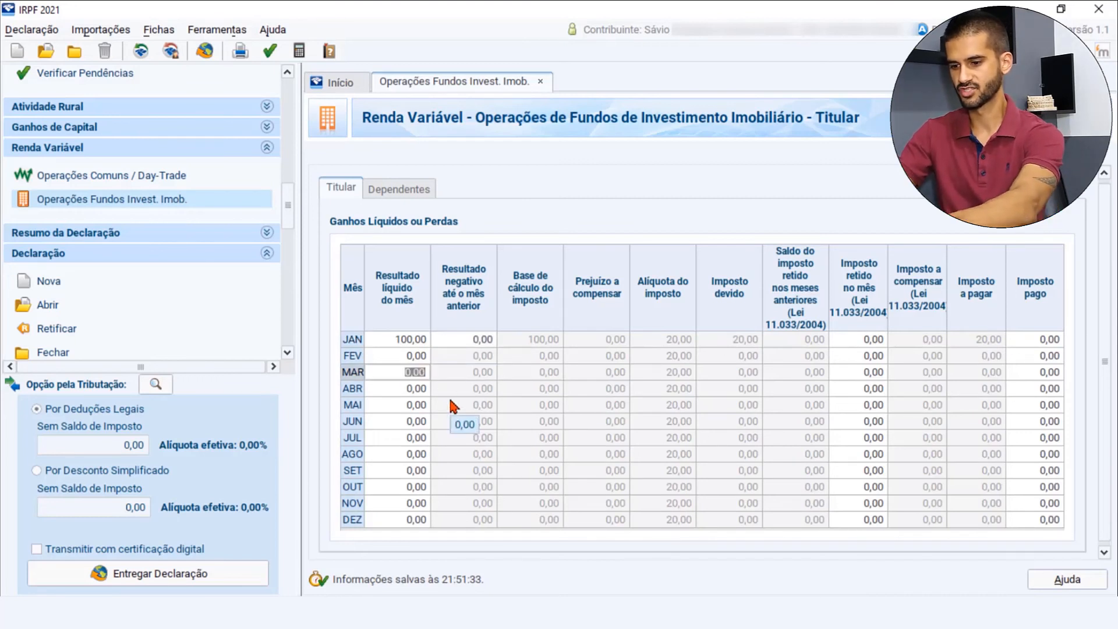
pyautogui.write('-50')
pyautogui.press('Tab')
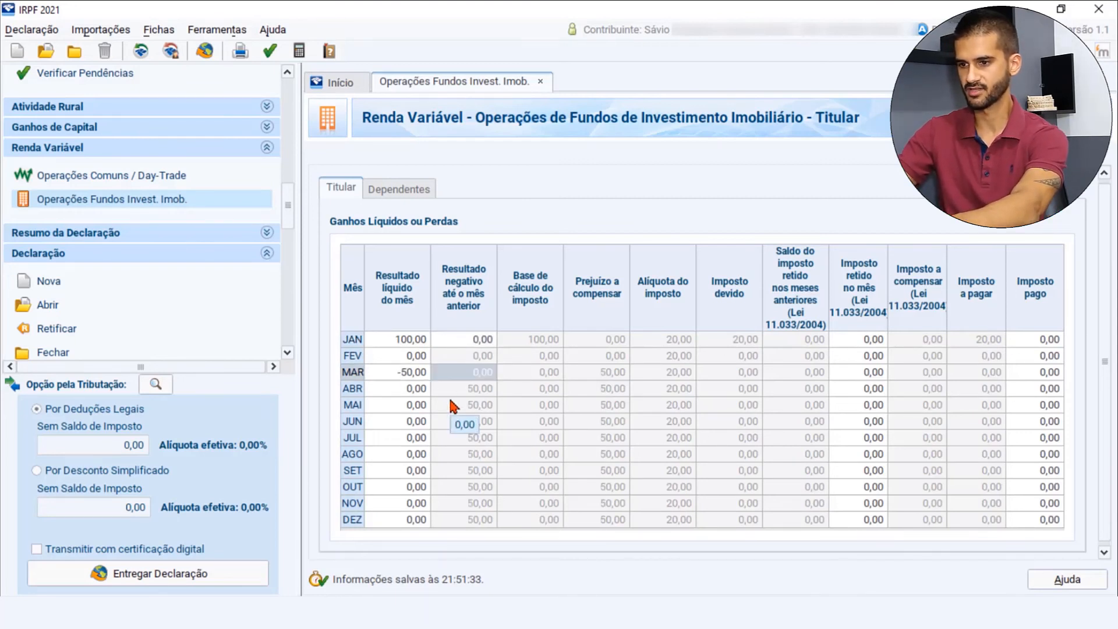
pyautogui.click(418, 423)
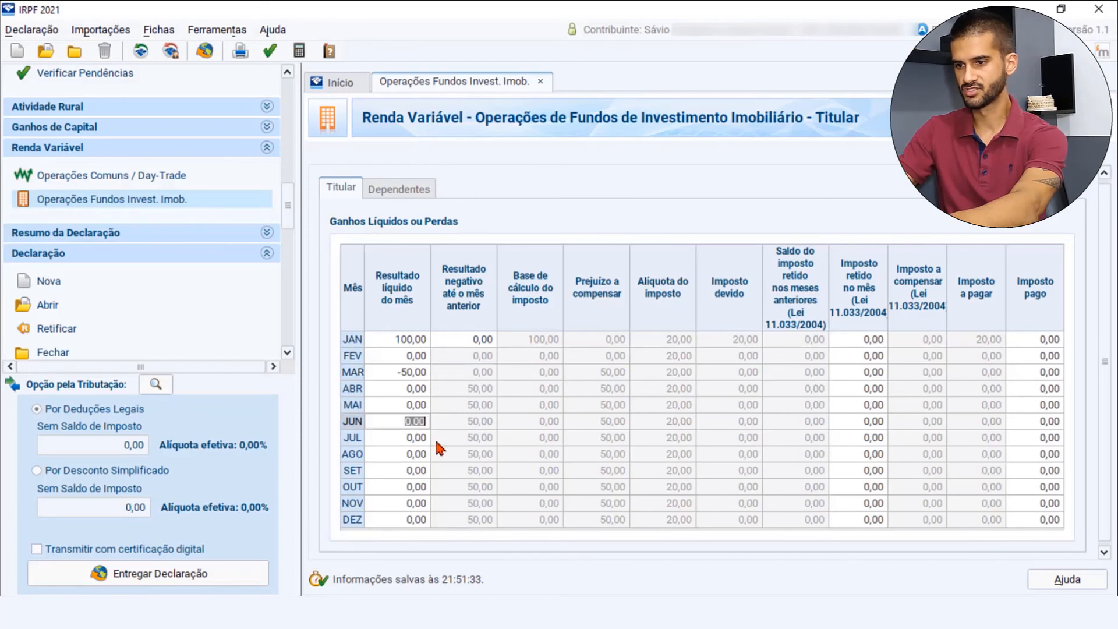
pyautogui.write('120')
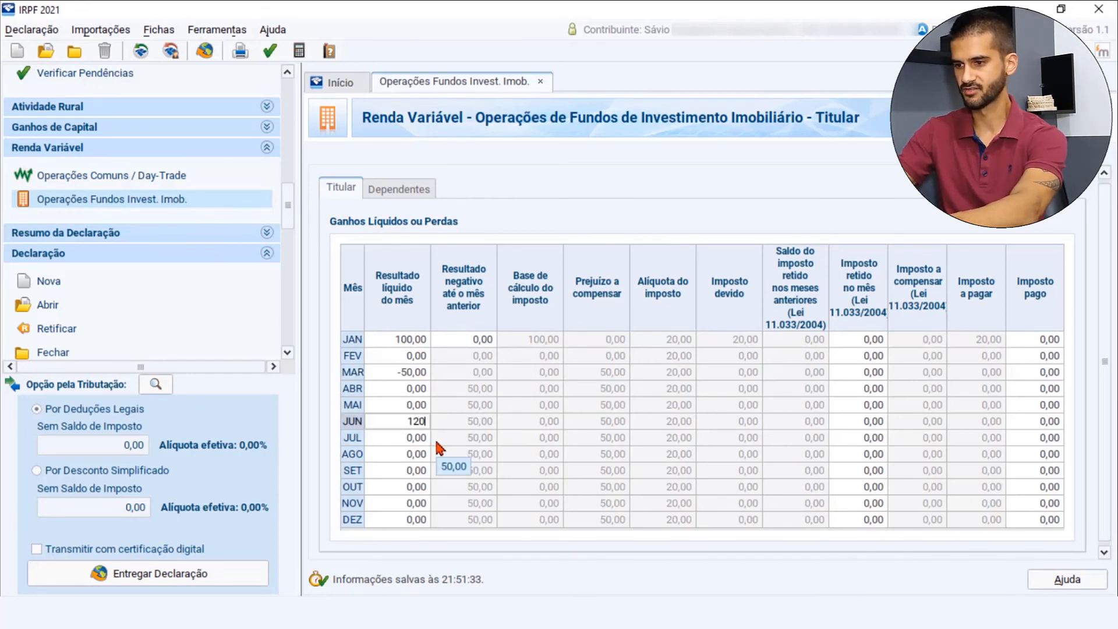
pyautogui.press('Tab')
pyautogui.click(597, 454)
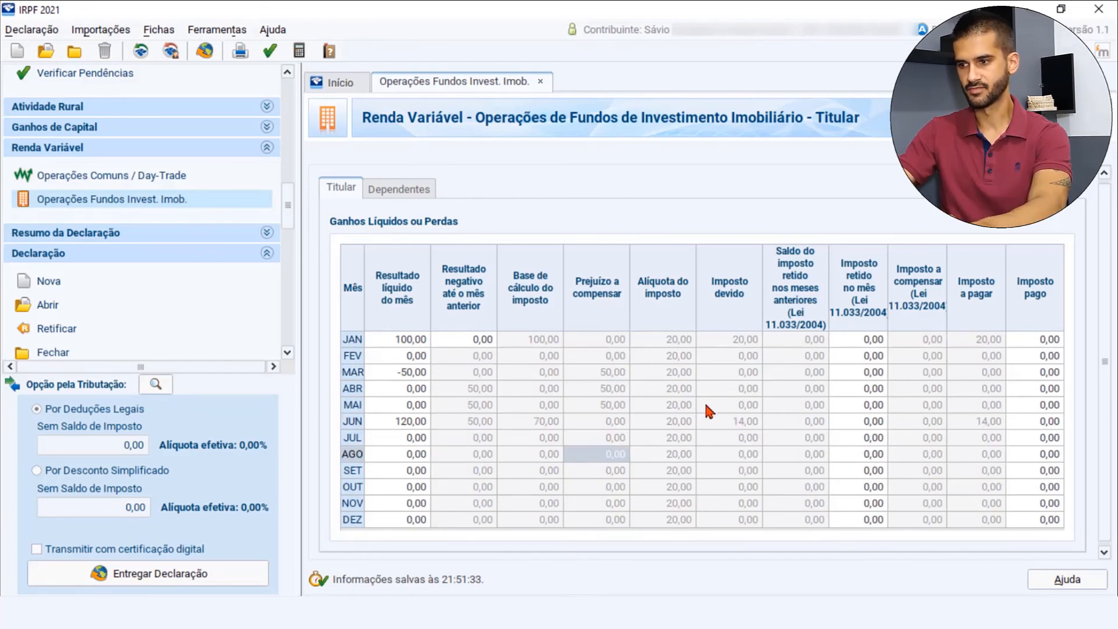
pyautogui.click(740, 345)
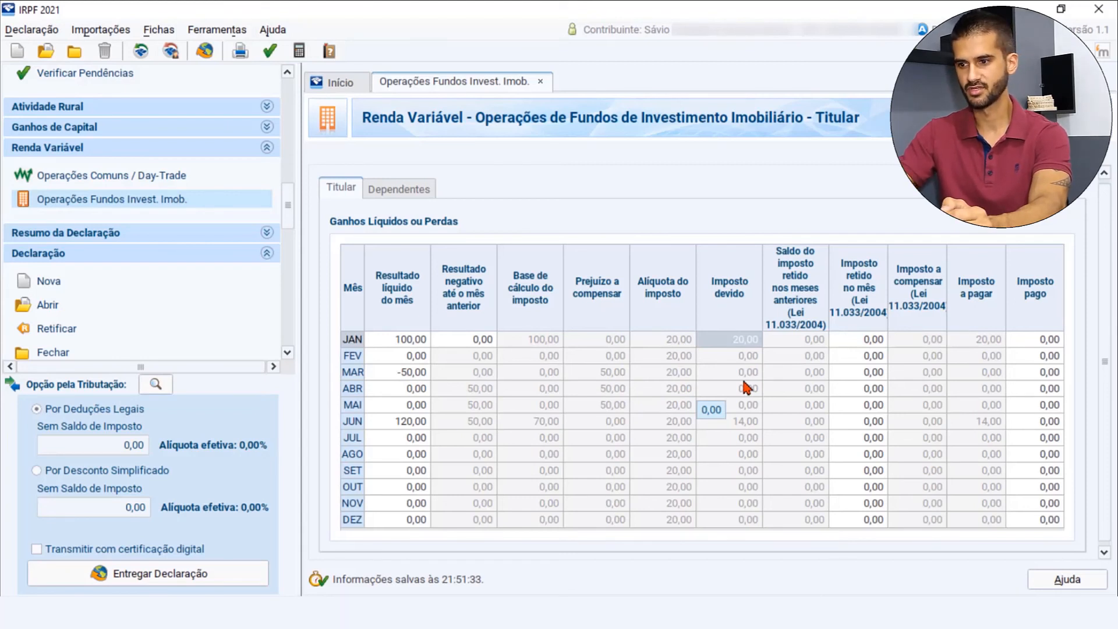
# - Change June's Resultado líquido do mês to 50,00 and check that month's Imposto devido
pyautogui.click(410, 427)
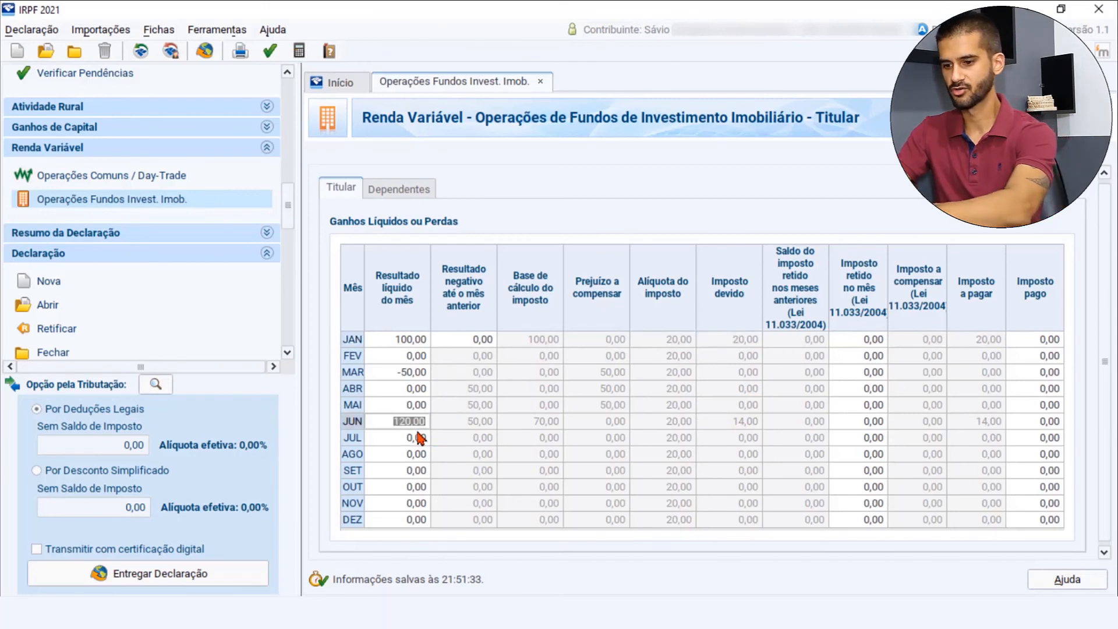
pyautogui.write('50')
pyautogui.press('Tab')
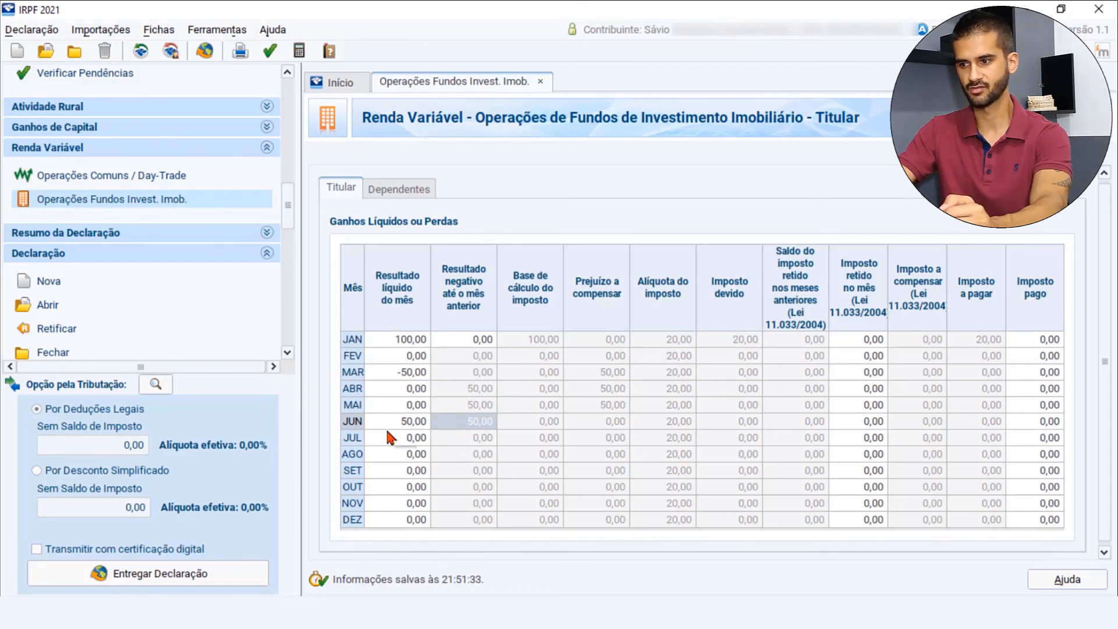
pyautogui.click(749, 422)
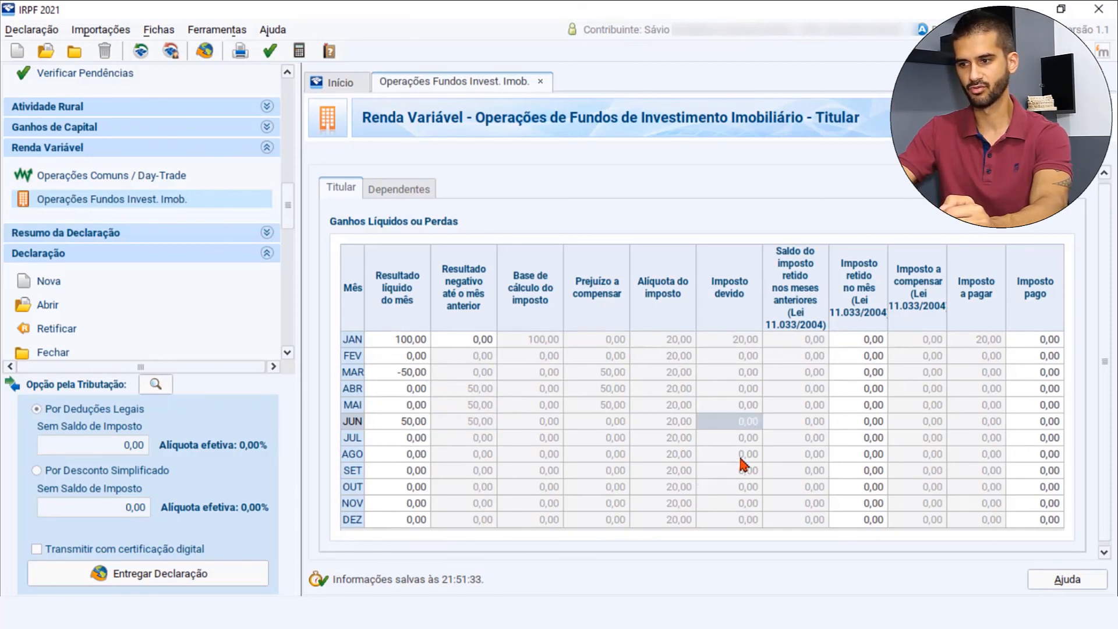
# - Reset March's Resultado líquido do mês to 0,00 and set June's to 40,00
pyautogui.click(414, 376)
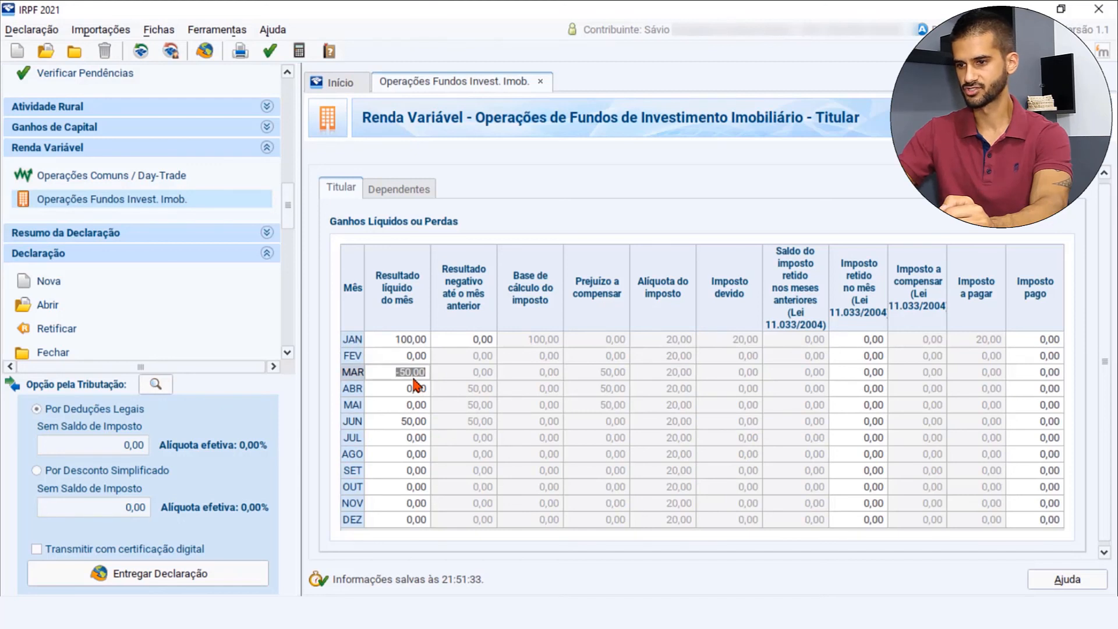
pyautogui.write('0')
pyautogui.press('Tab')
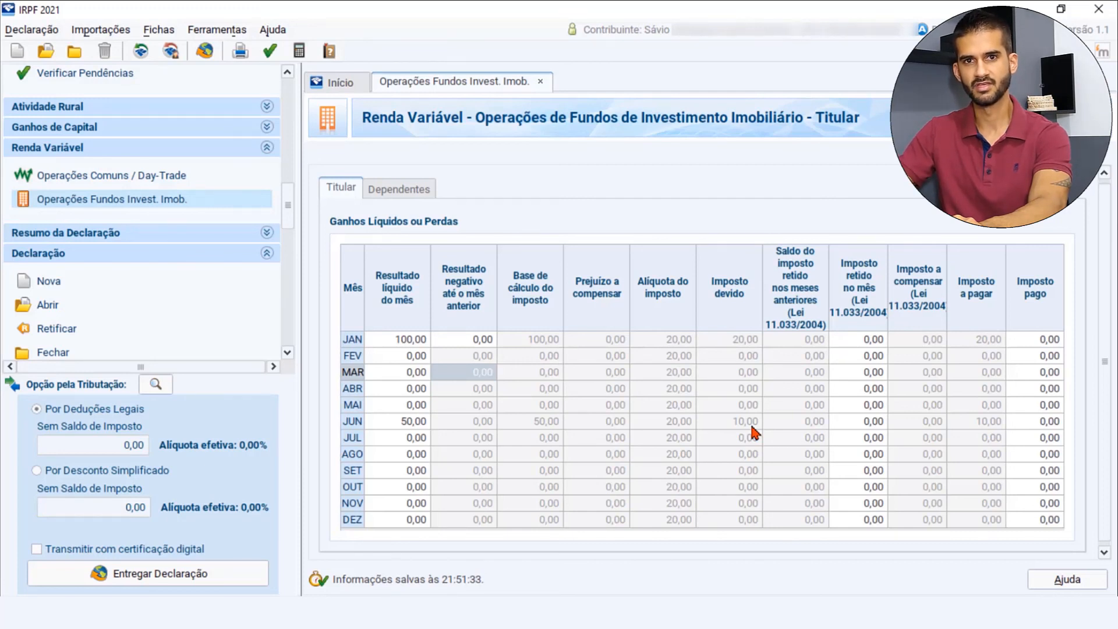
pyautogui.click(396, 421)
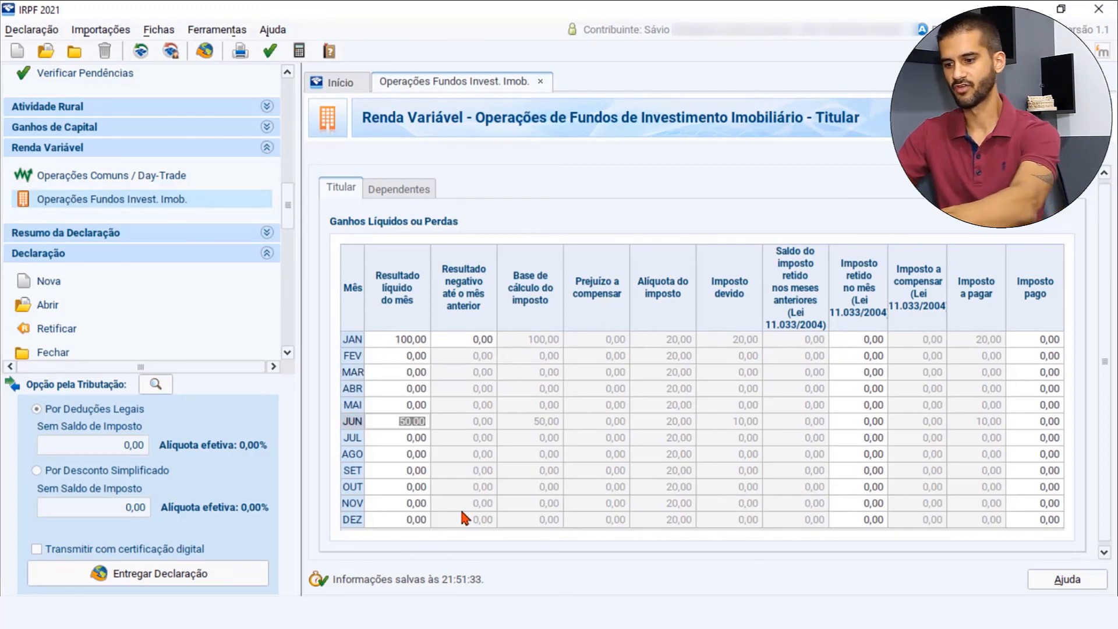
pyautogui.write('40')
pyautogui.press('Tab')
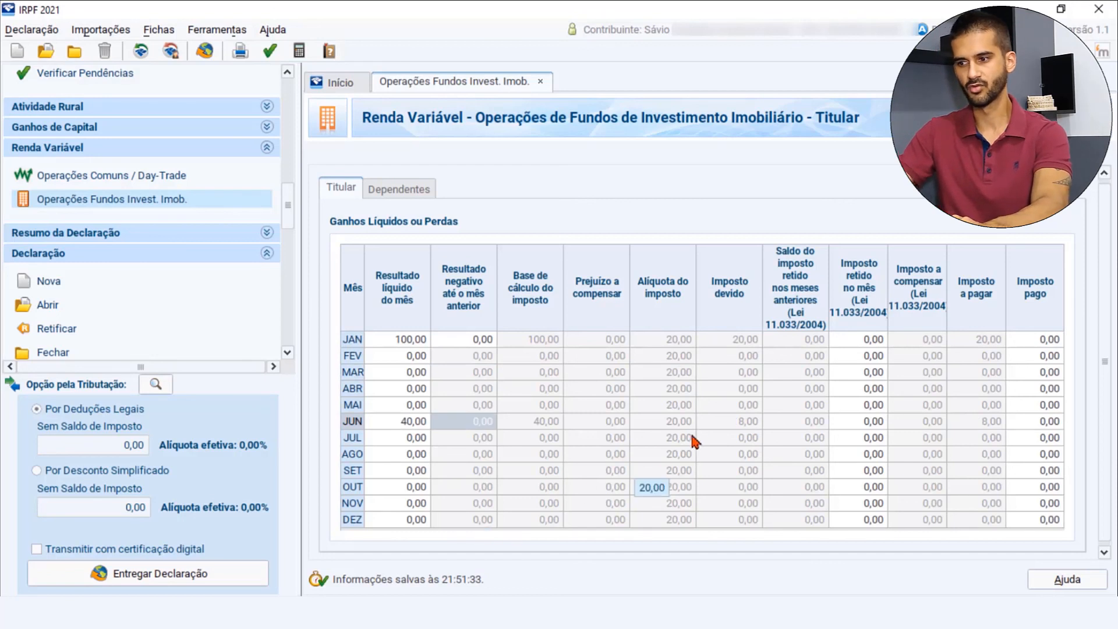